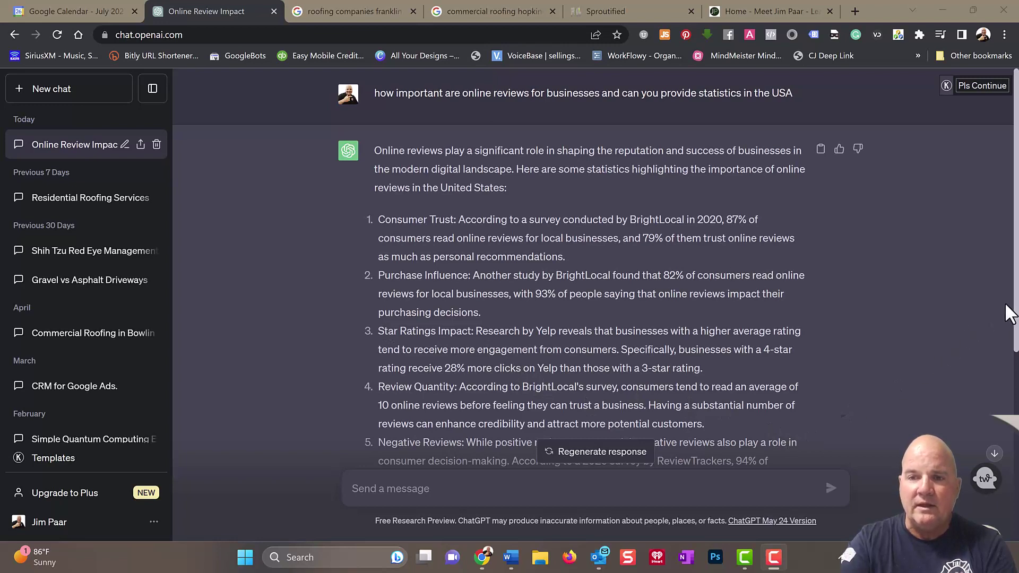
- Highlight the Yelp statistic that 4-star businesses get 28% more clicks than 3-star ones
drag(1008, 329, 378, 332)
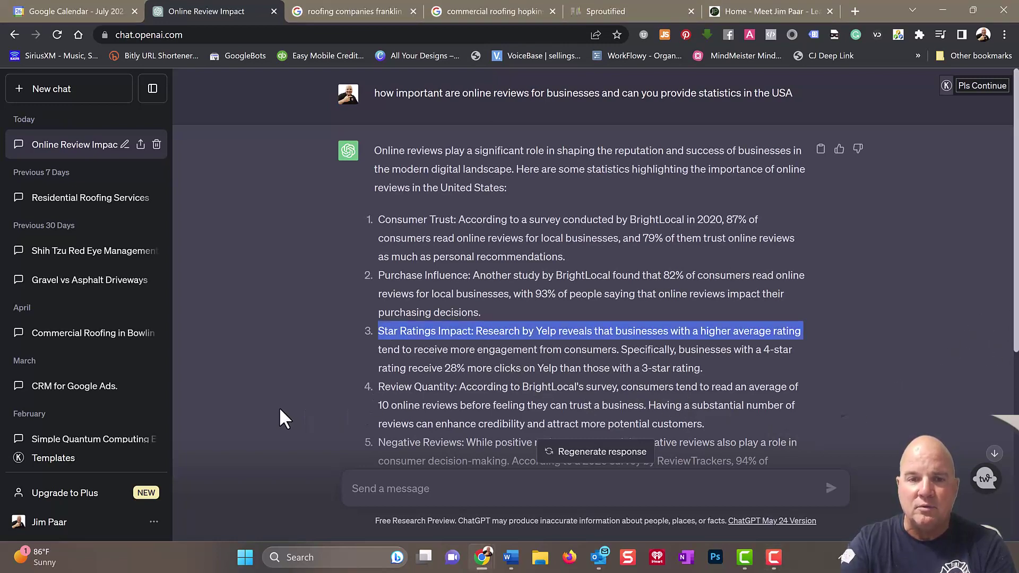
scroll(288, 406, down, 5)
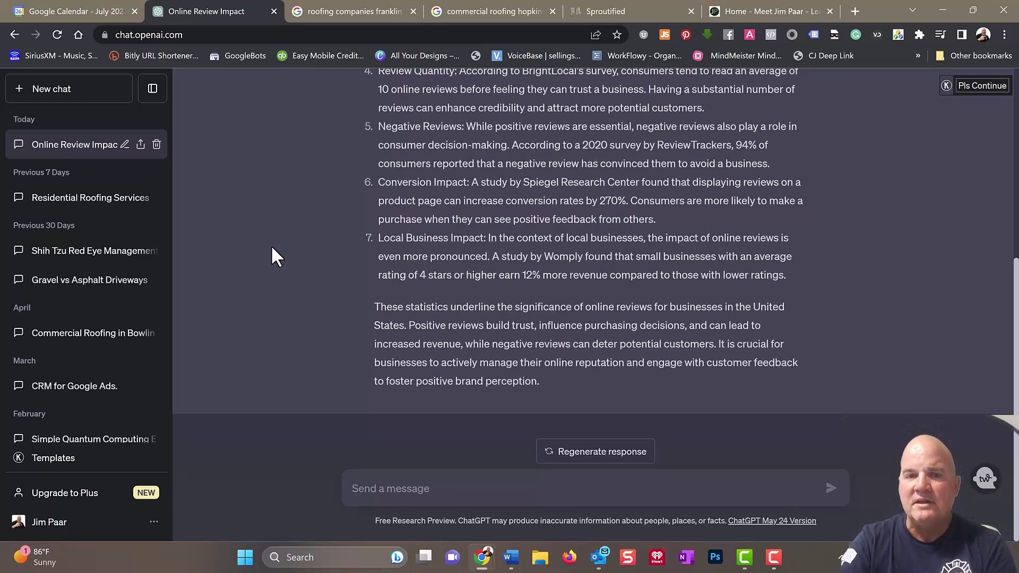
scroll(365, 295, up, 6)
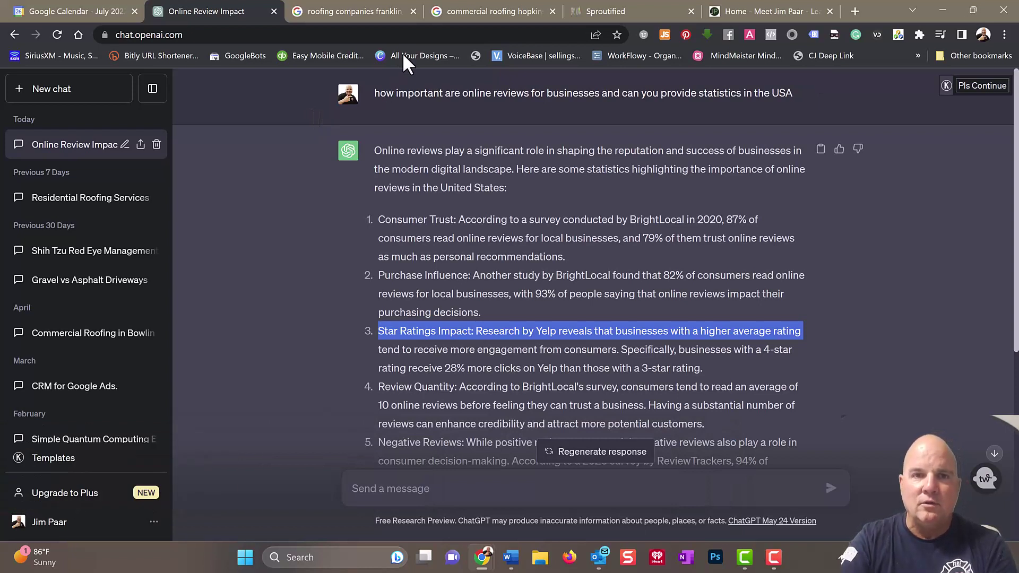
mouse_move(377, 18)
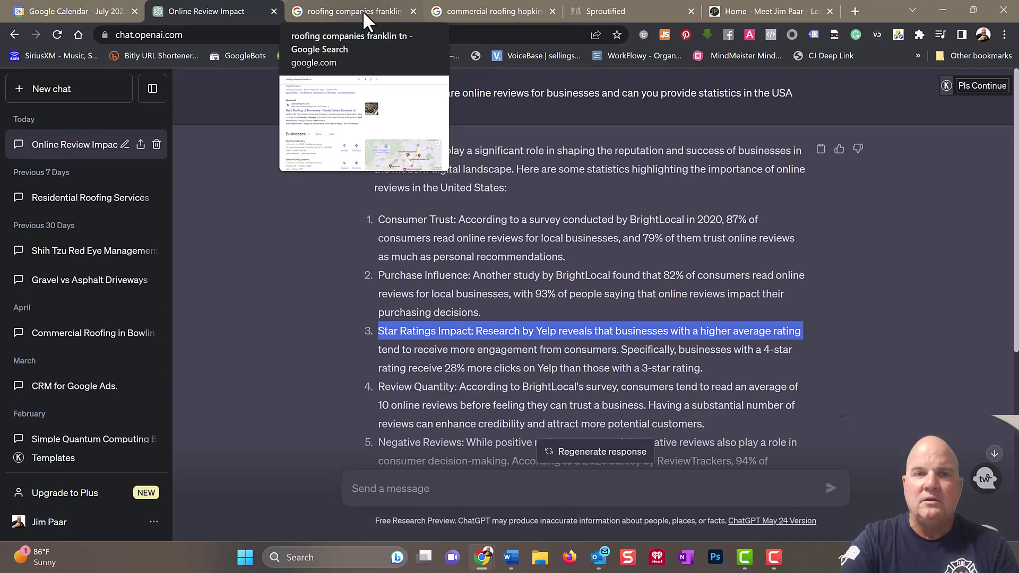
click(362, 8)
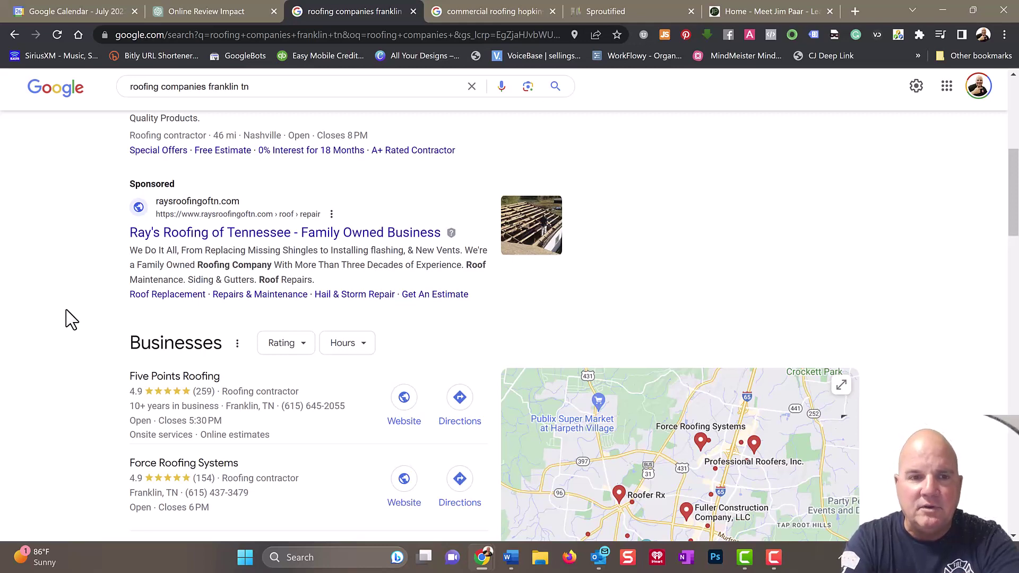
scroll(66, 222, up, 7)
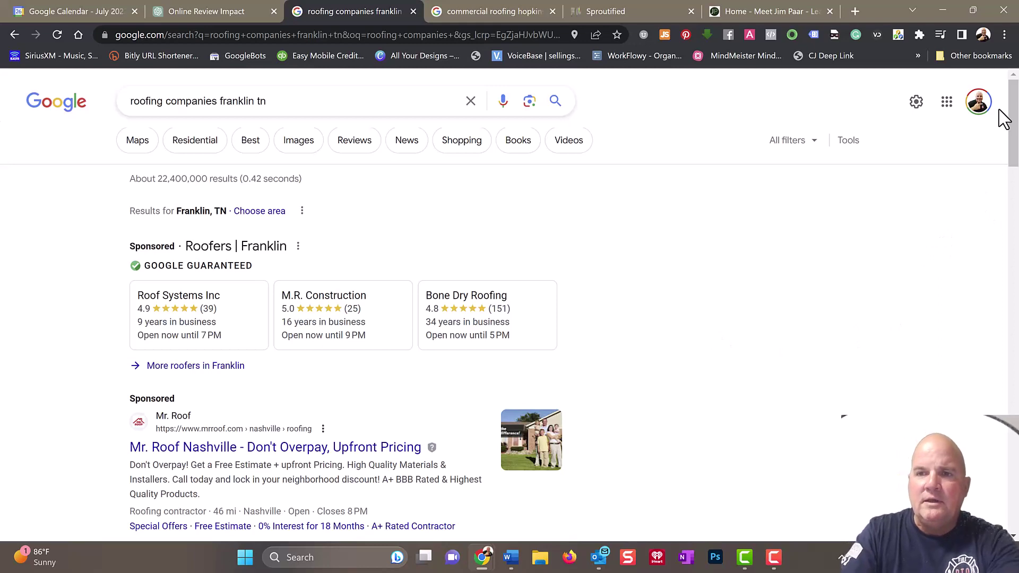
mouse_move(1011, 125)
mouse_down()
mouse_move(1011, 138)
mouse_move(1011, 120)
mouse_up()
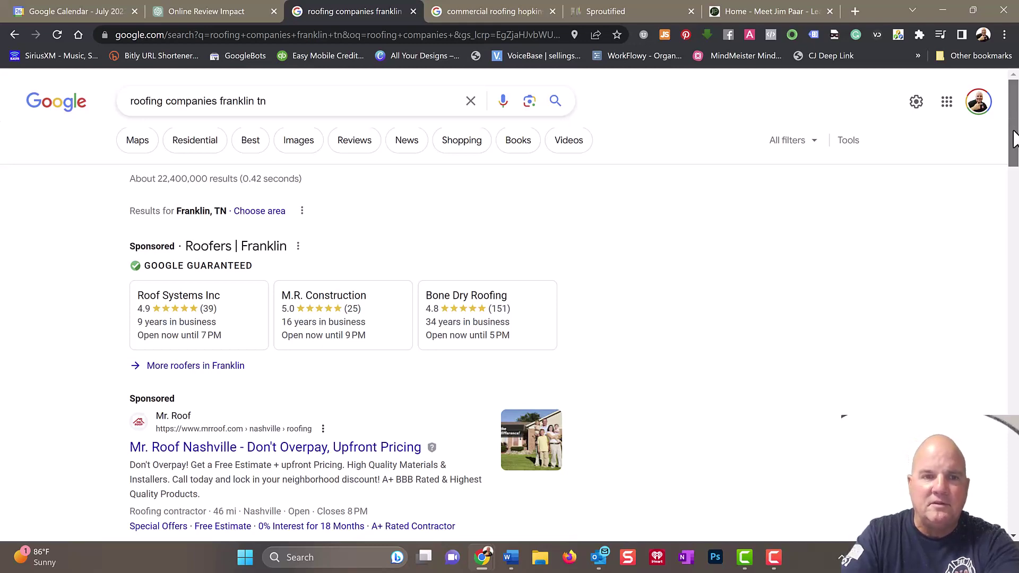
drag(1013, 139, 1015, 168)
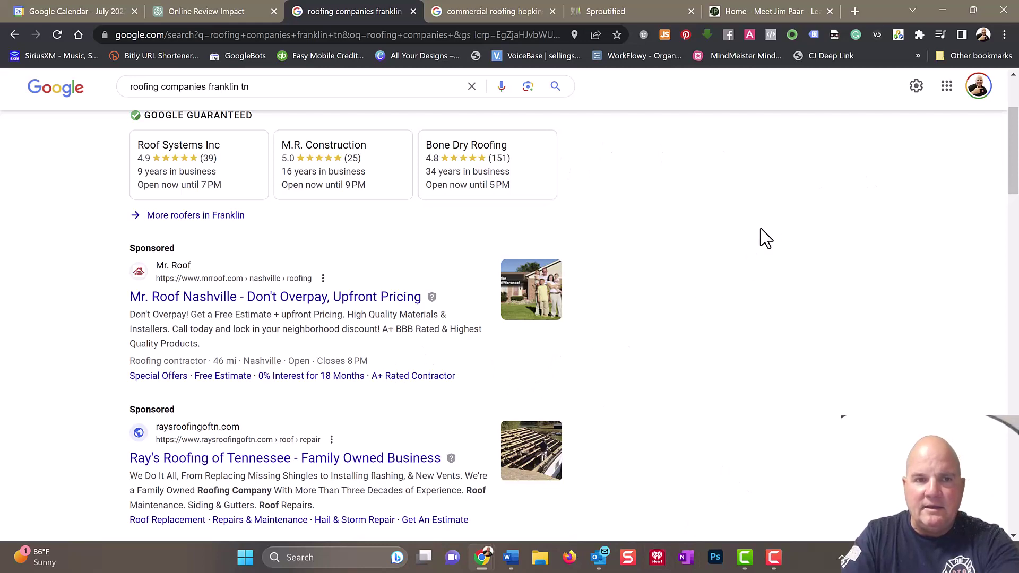
scroll(753, 250, up, 3)
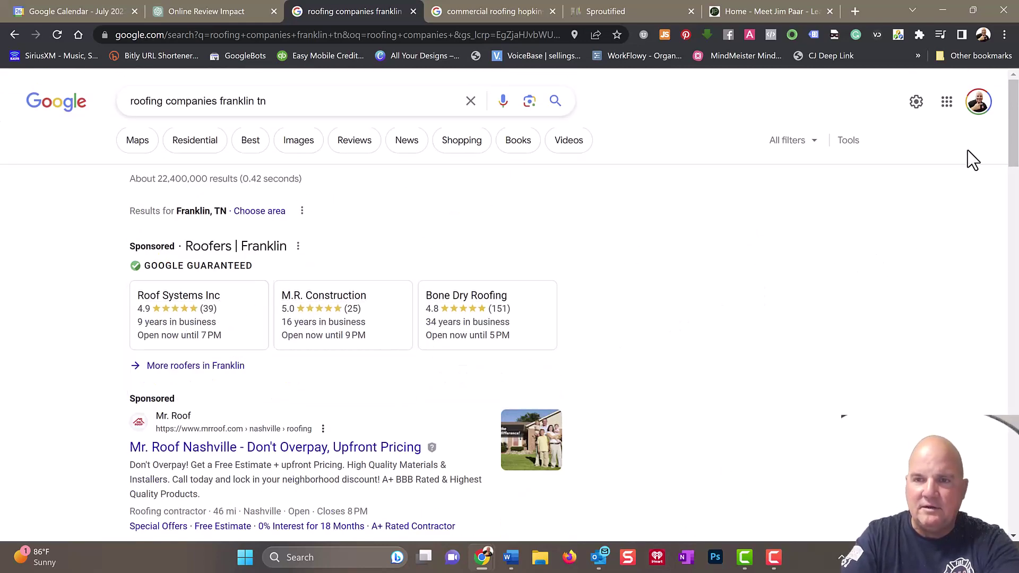
- Scroll to the Franklin roofers' Businesses pack and preview each listing's map card
drag(1014, 141, 1016, 239)
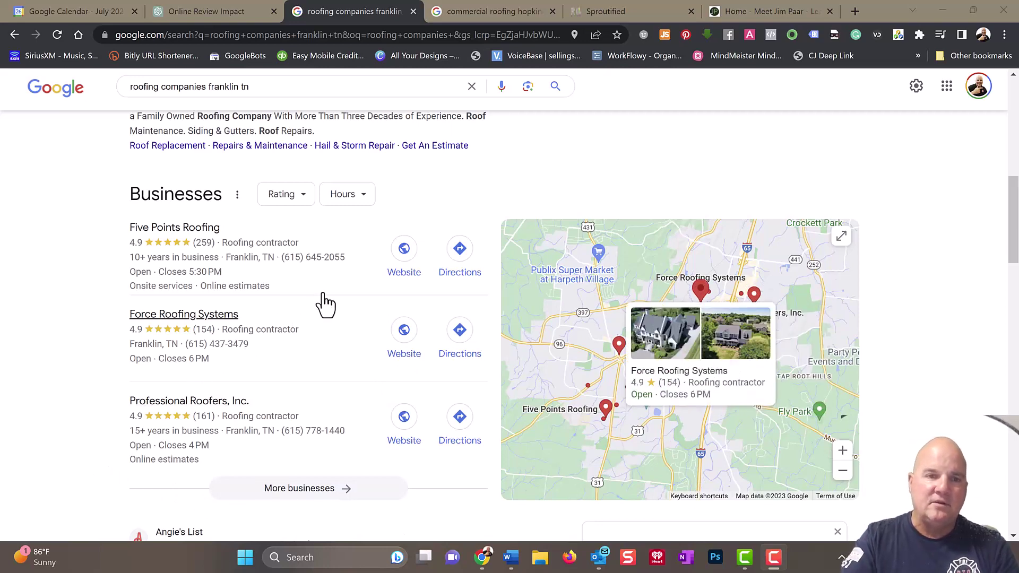
mouse_move(273, 270)
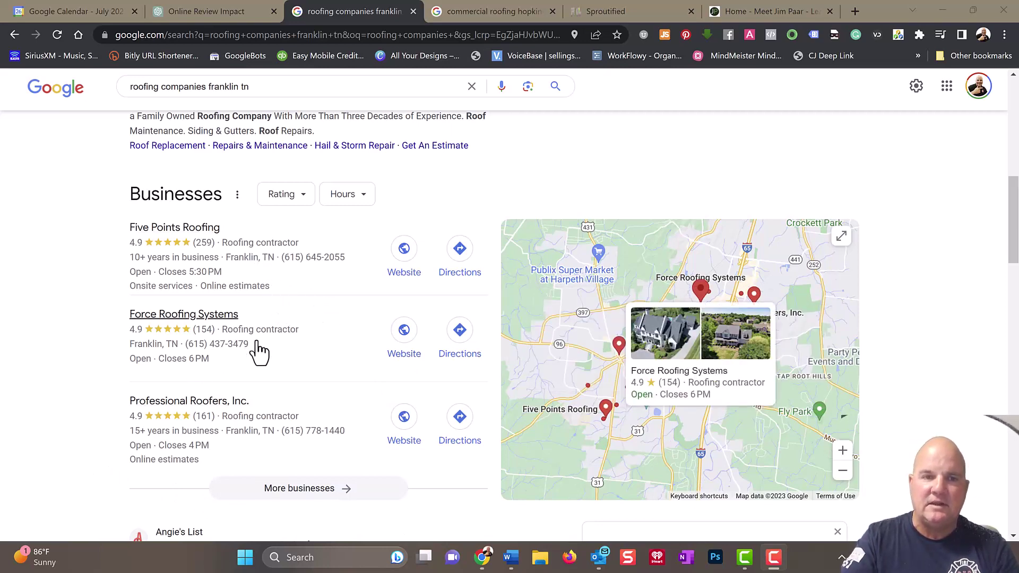
mouse_move(268, 409)
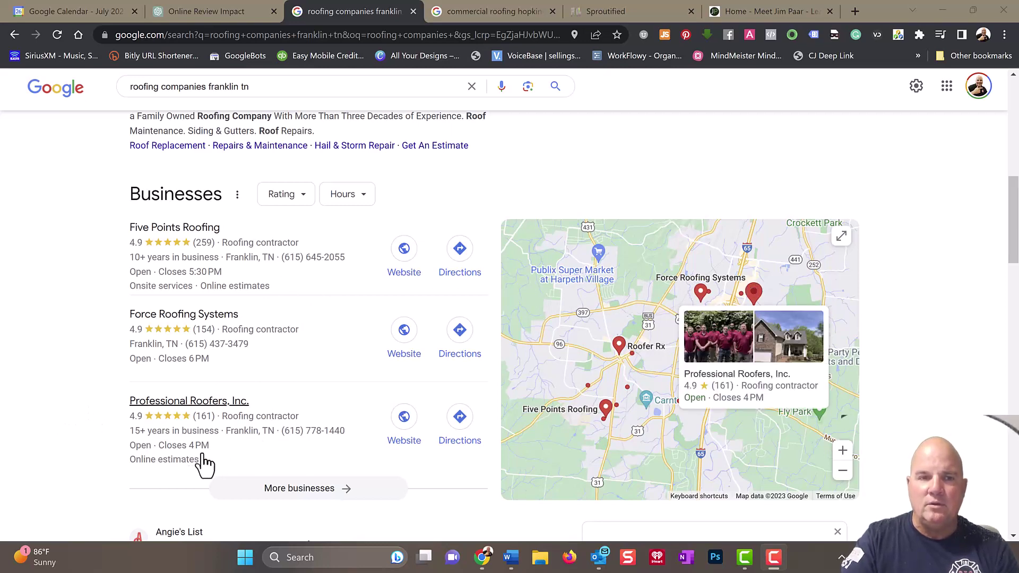
mouse_move(137, 420)
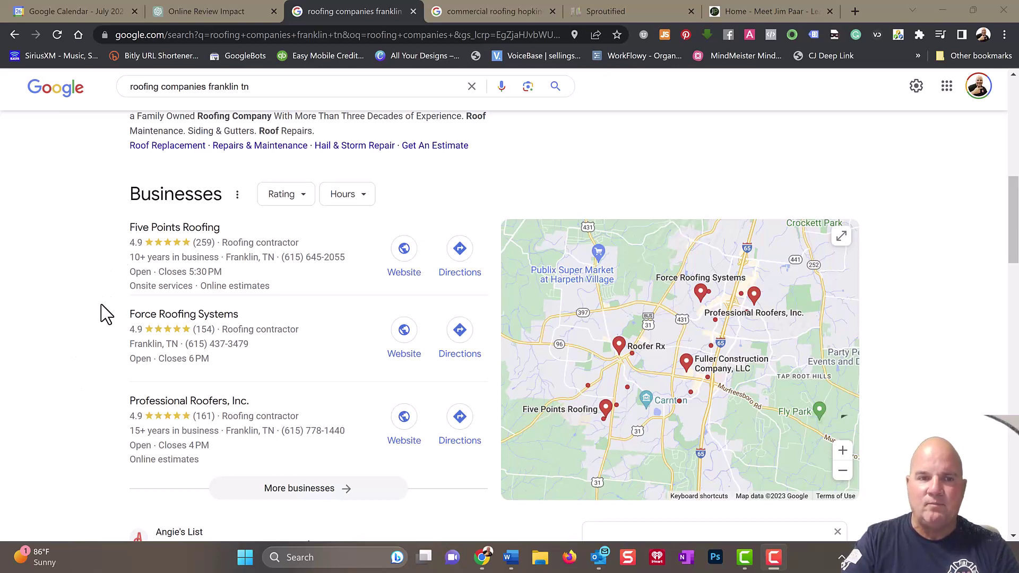
mouse_move(141, 357)
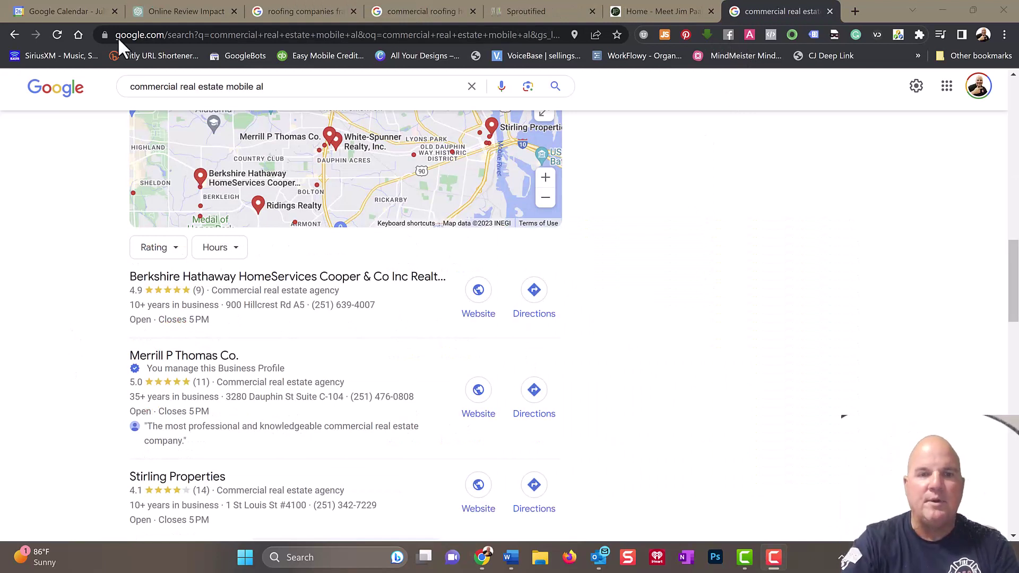
- Browse the Mobile commercial real estate listings, then return to the Franklin roofing results
mouse_move(209, 391)
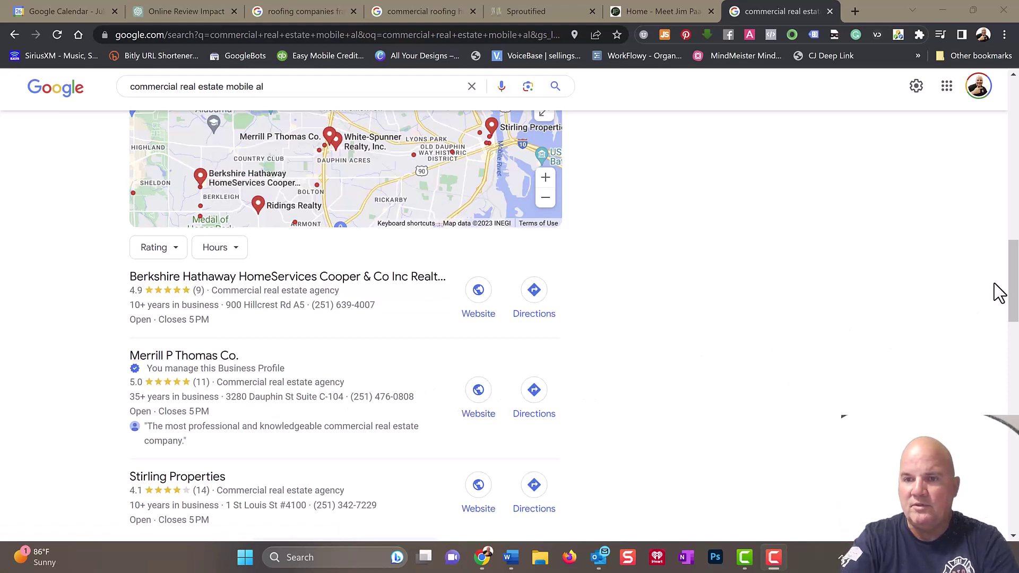
scroll(1014, 293, down, 1)
scroll(1013, 294, up, 1)
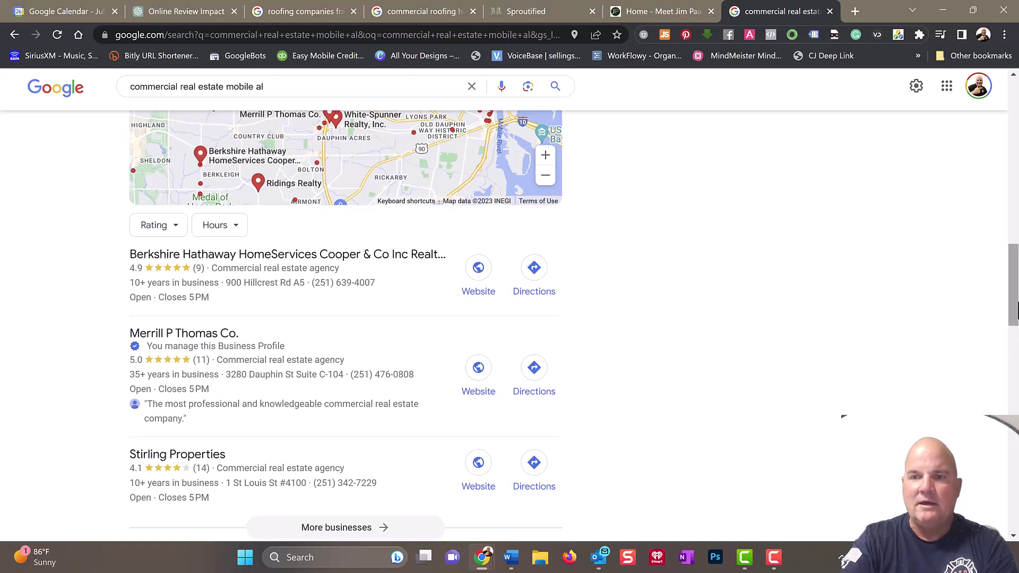
scroll(1015, 308, down, 1)
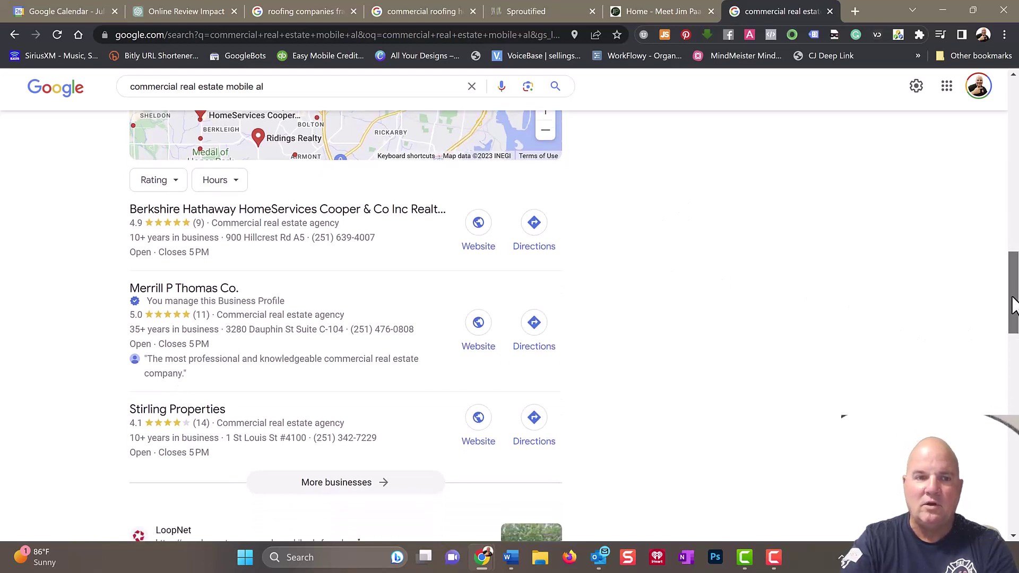
mouse_move(1013, 306)
mouse_down()
mouse_move(1011, 467)
mouse_move(1008, 307)
mouse_move(1013, 324)
mouse_up()
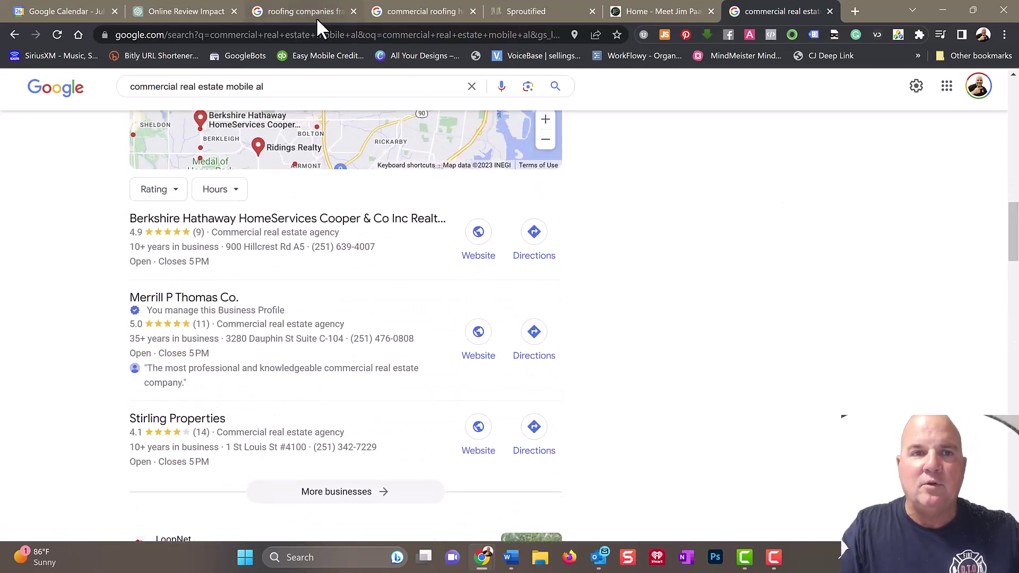
click(316, 18)
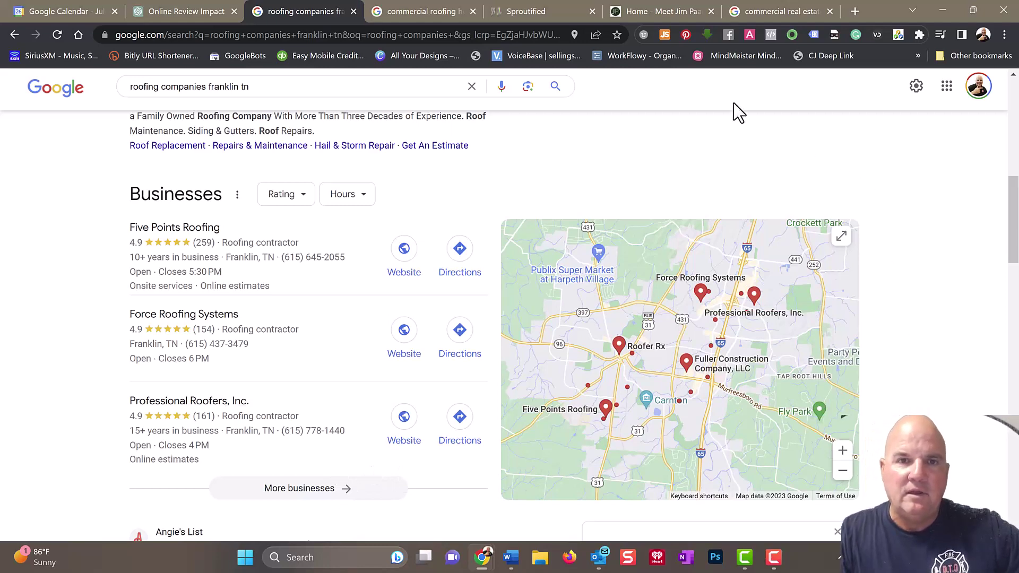
- Browse the Hopkinsville commercial roofing listings, then switch to the Sproutified dashboard
click(401, 14)
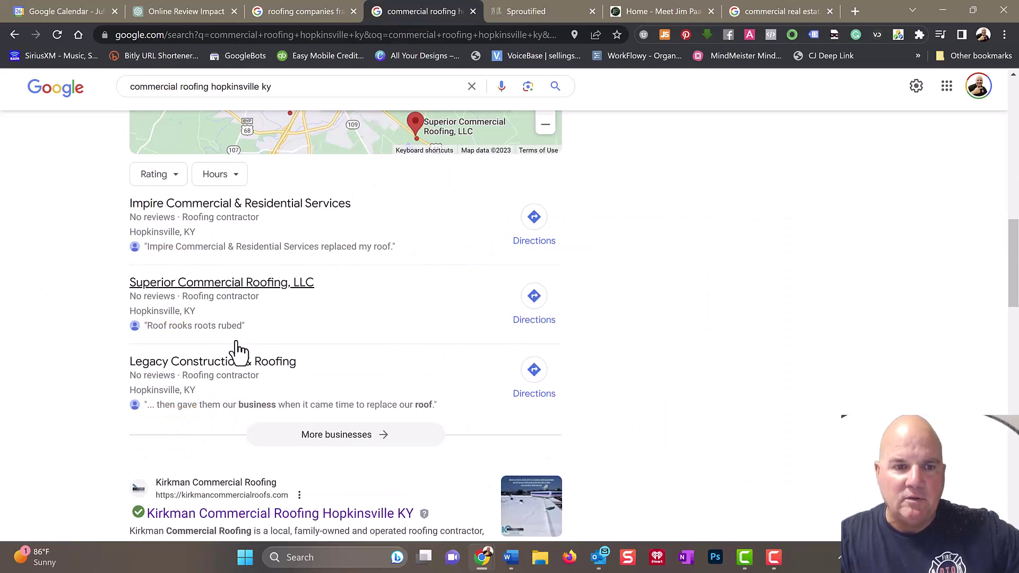
scroll(1008, 262, down, 3)
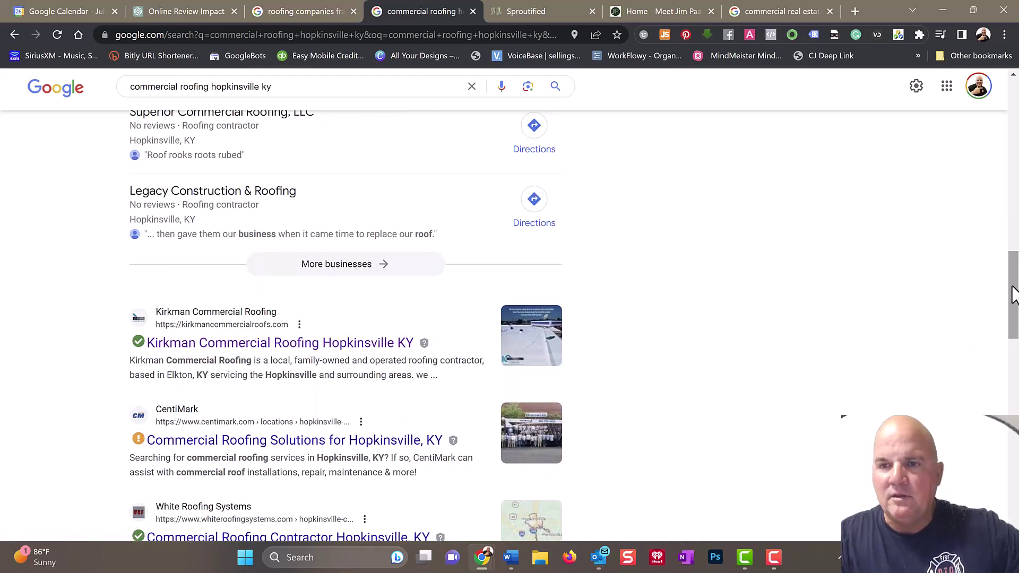
drag(1012, 292, 1011, 268)
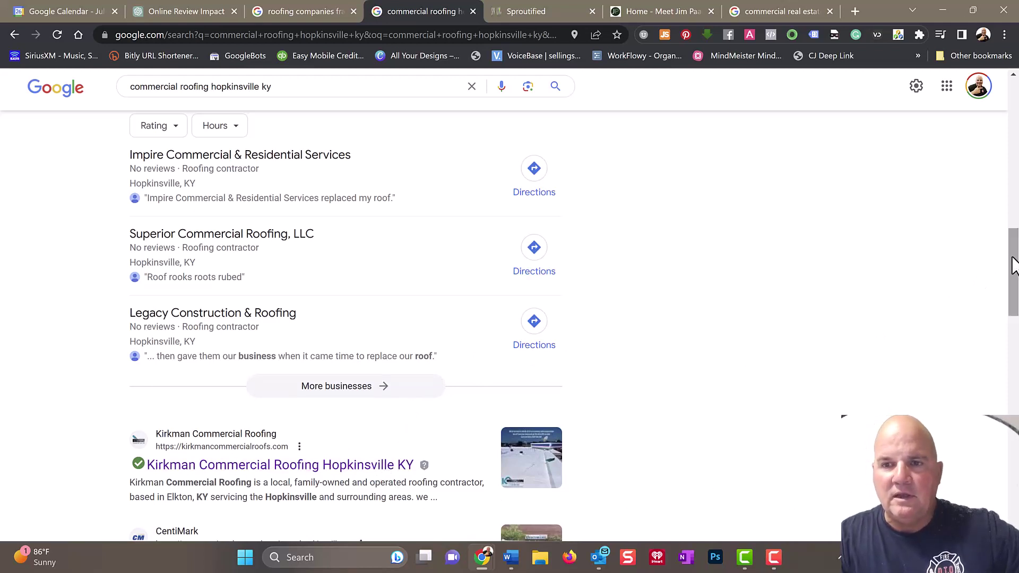
mouse_move(1014, 272)
mouse_down()
mouse_move(1014, 166)
mouse_move(1013, 289)
mouse_move(1014, 266)
mouse_up()
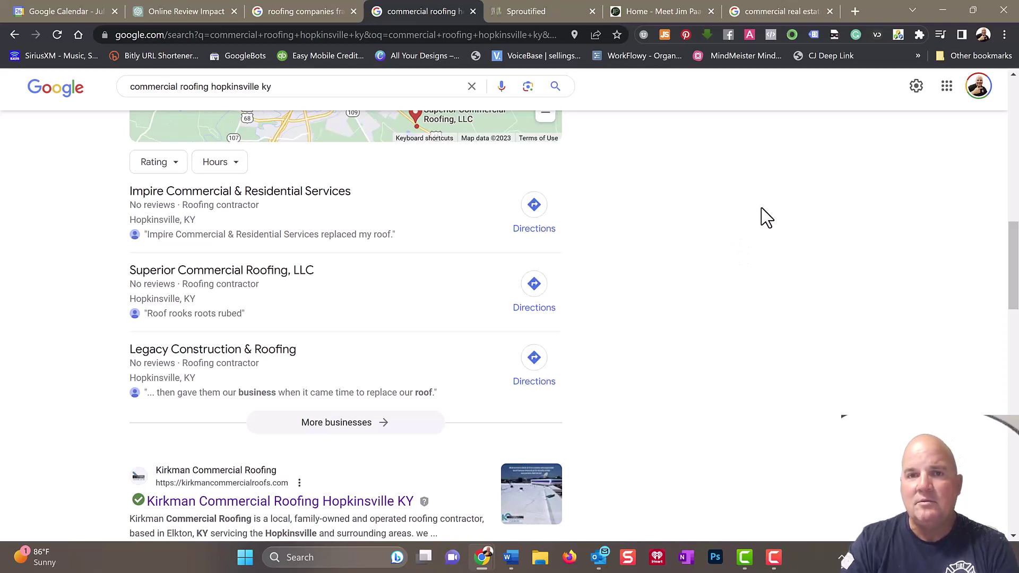
click(539, 12)
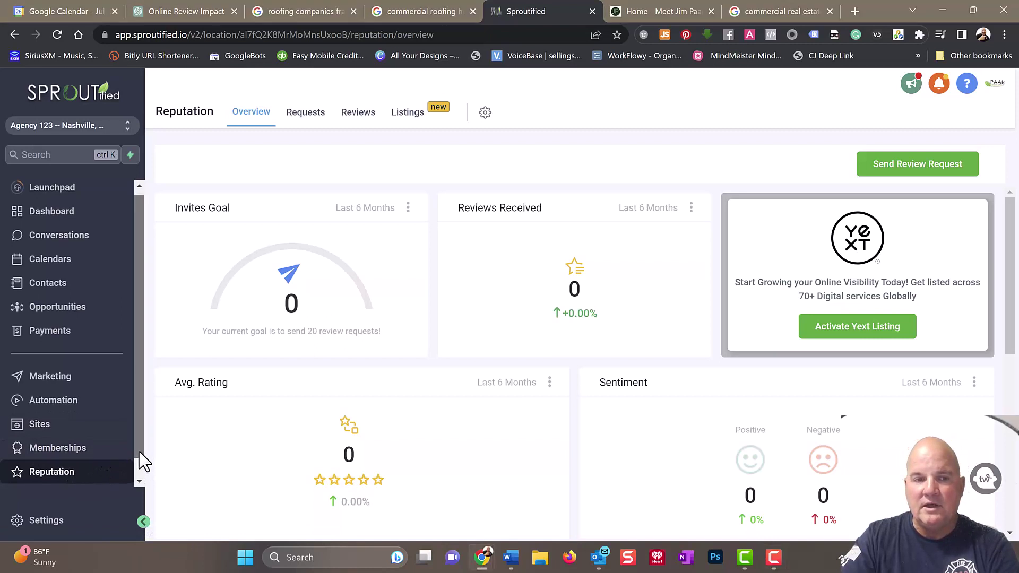
- Go to Settings to bring up the agency's Business Profile Settings
drag(136, 466, 140, 483)
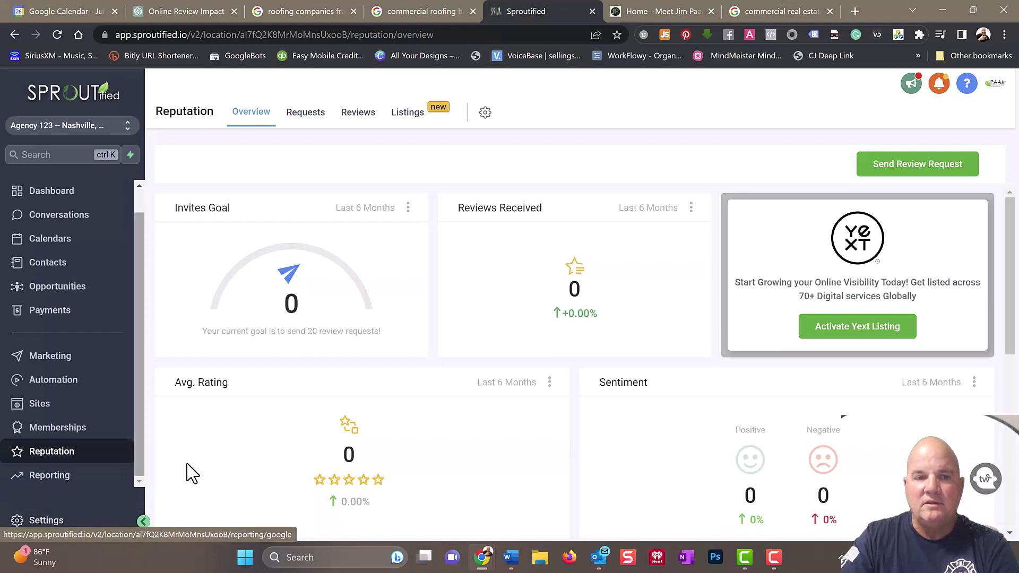
click(48, 521)
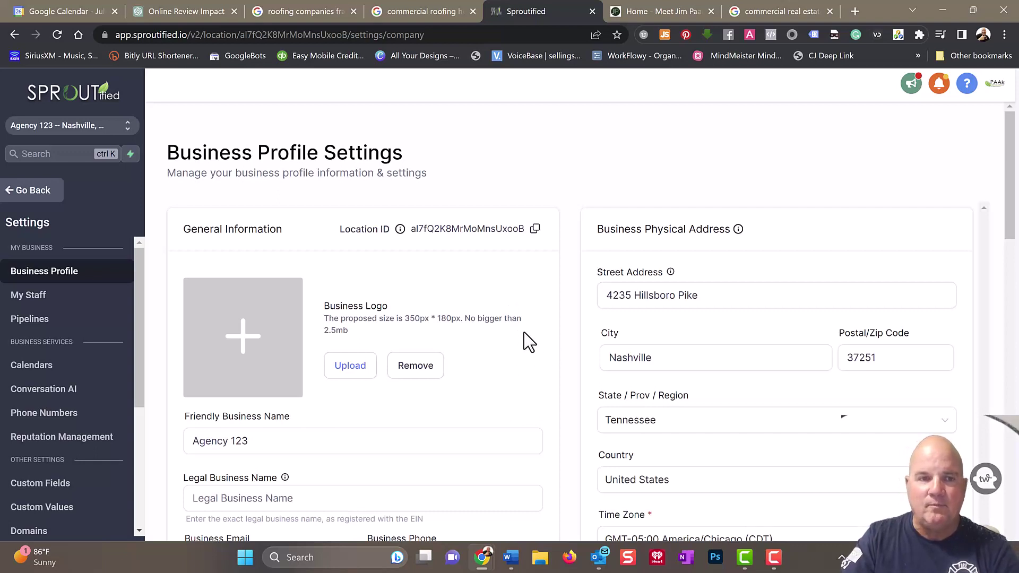
- View the Integrations page listing Google, Facebook, QuickBooks, Stripe and other connections
scroll(87, 441, down, 4)
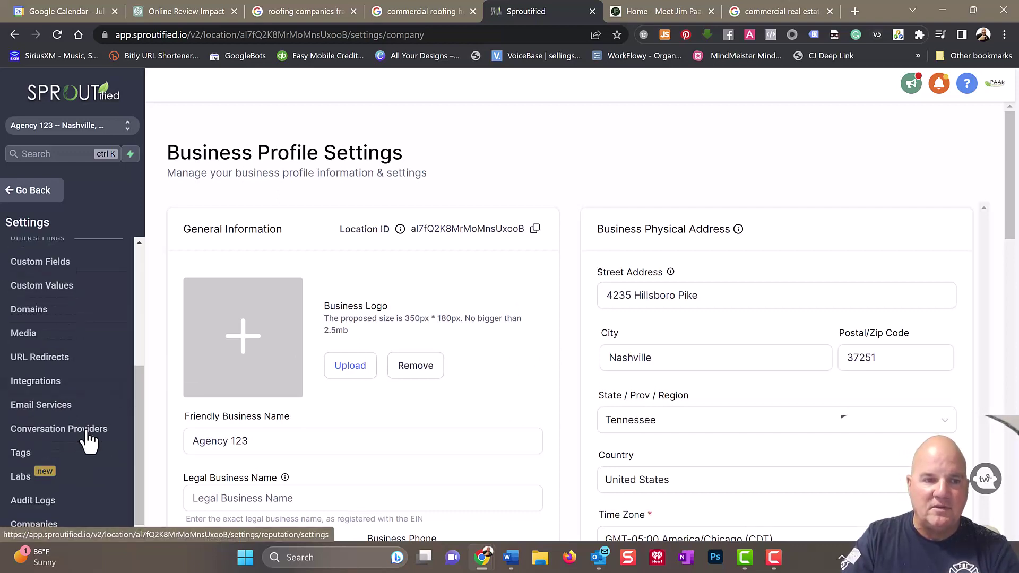
click(35, 380)
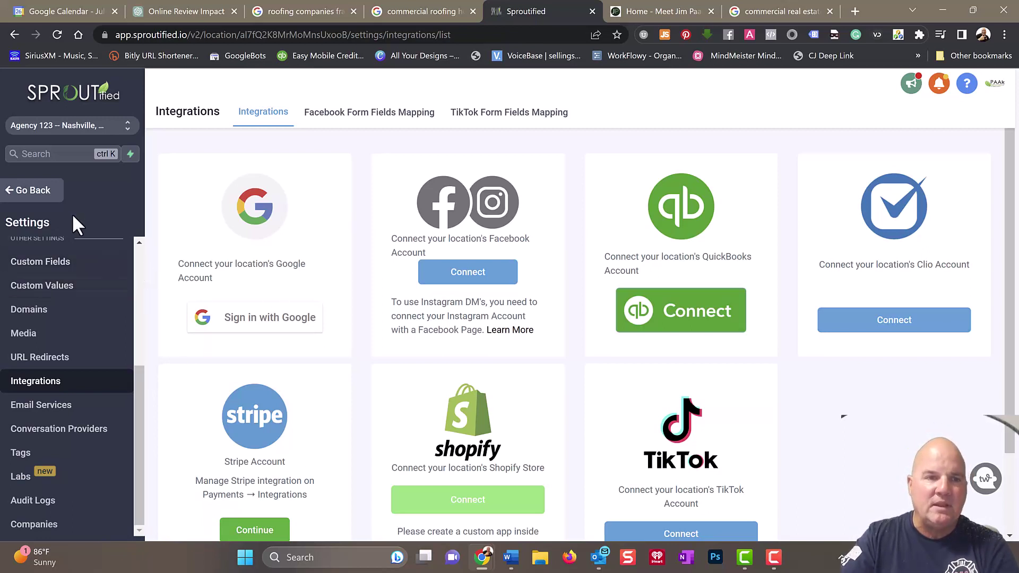
- Return to Reputation and check the empty Requests and Reviews tabs before the Overview
click(32, 191)
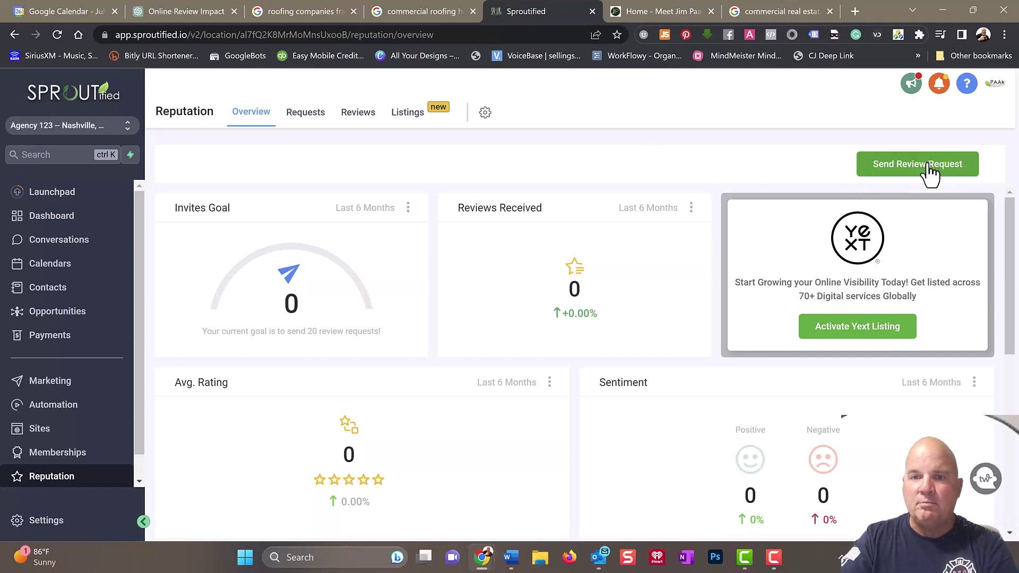
click(311, 113)
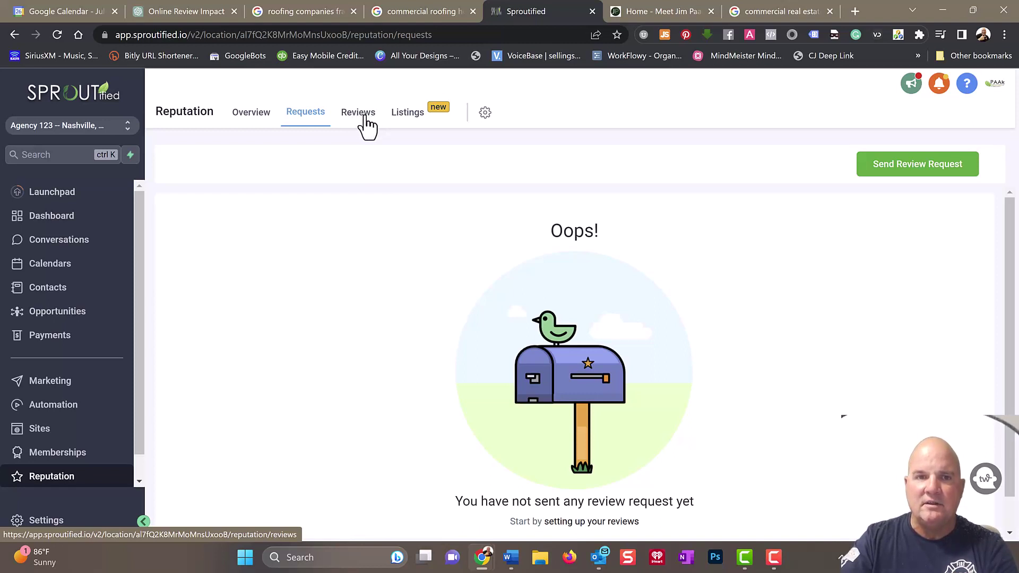
click(366, 126)
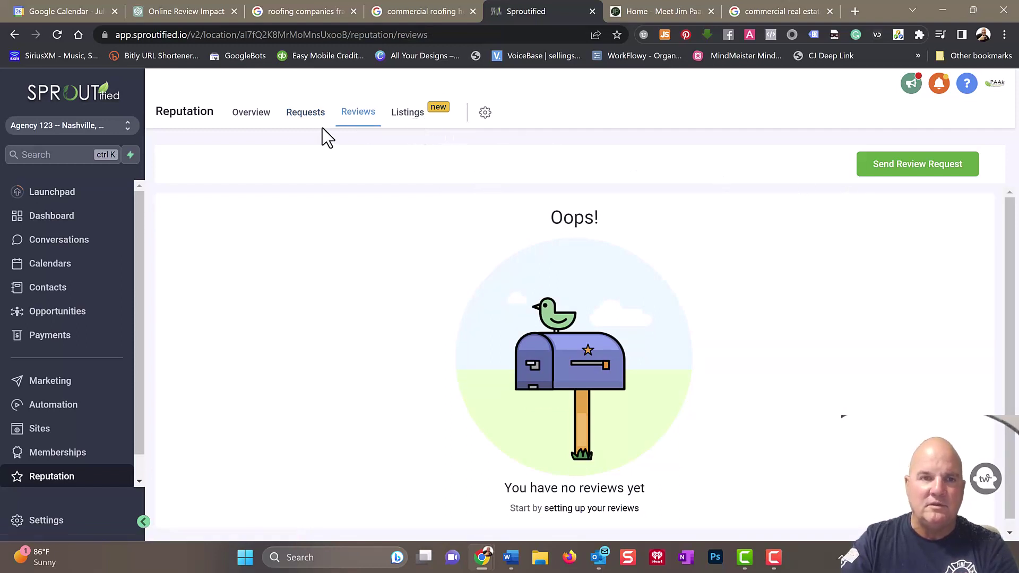
click(255, 127)
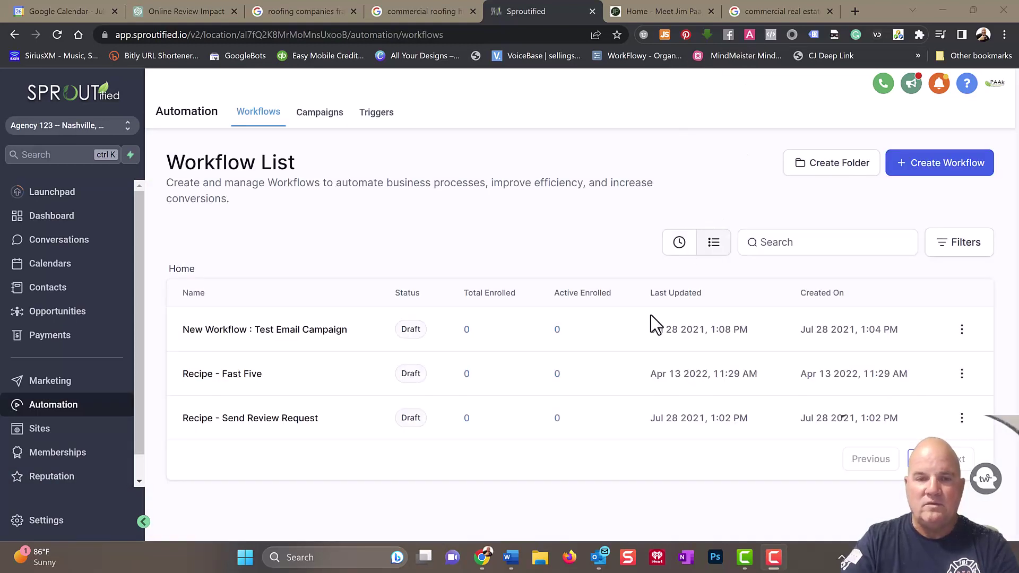
- Open the Recipe - Send Review Request workflow and delete the 'Recipe - ' title prefix
click(276, 419)
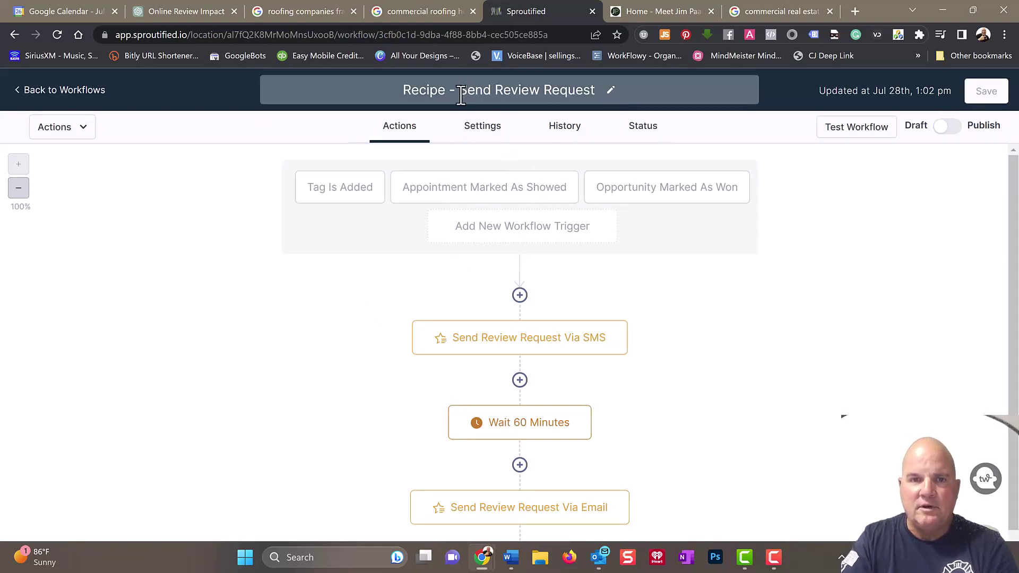
drag(459, 94, 390, 83)
key(BackSpace)
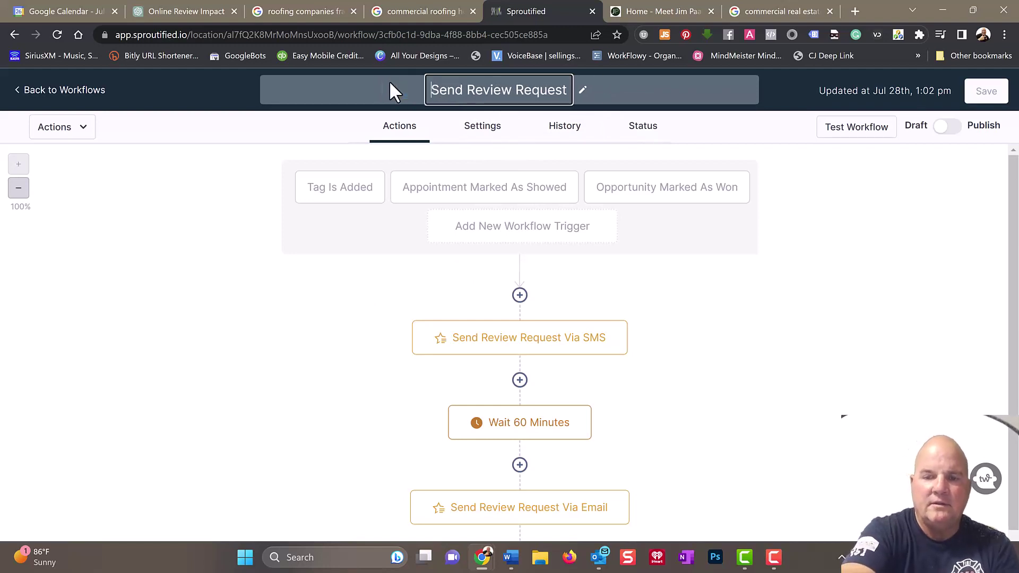
click(845, 211)
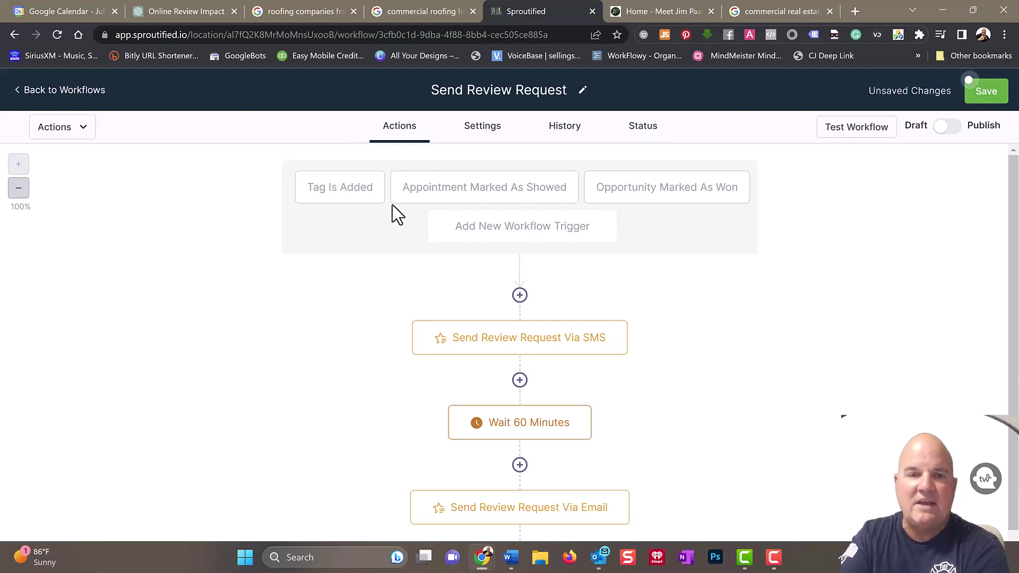
click(364, 203)
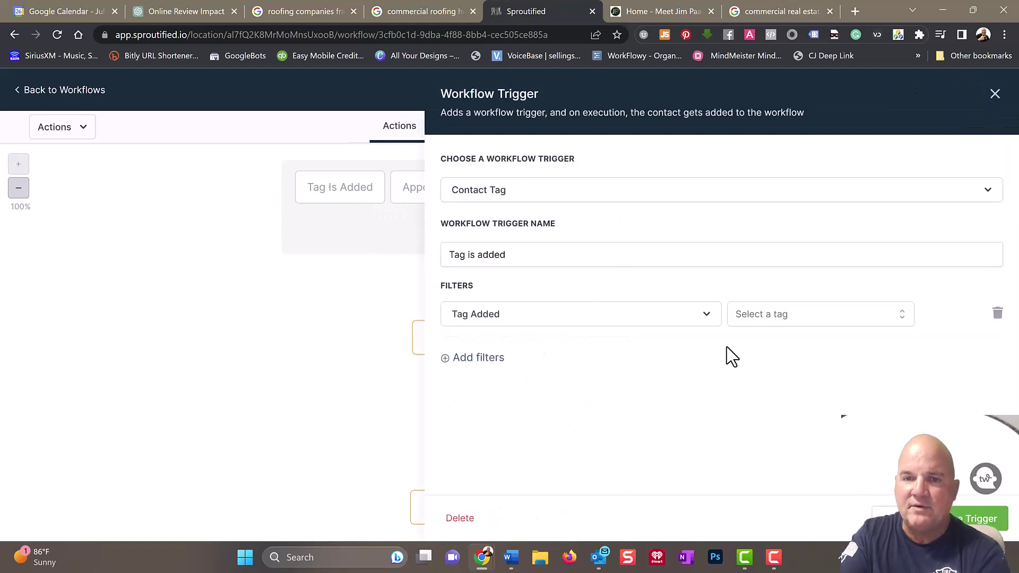
click(812, 317)
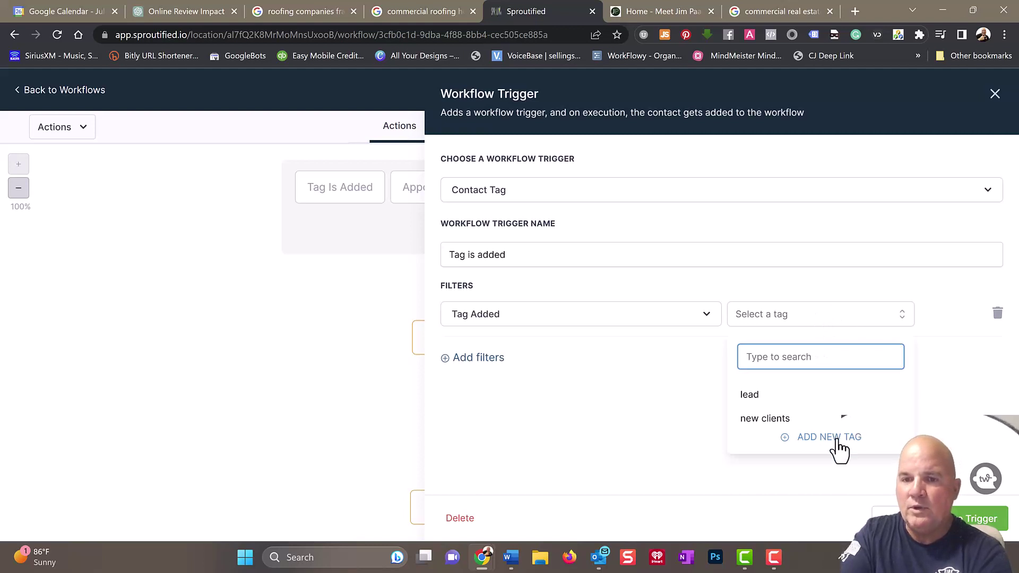
click(801, 357)
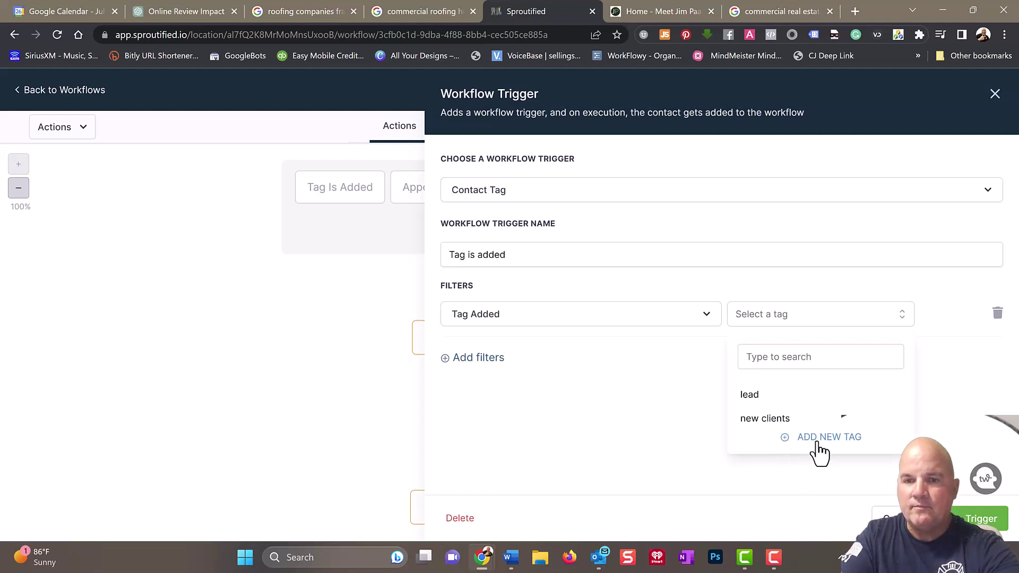
click(944, 407)
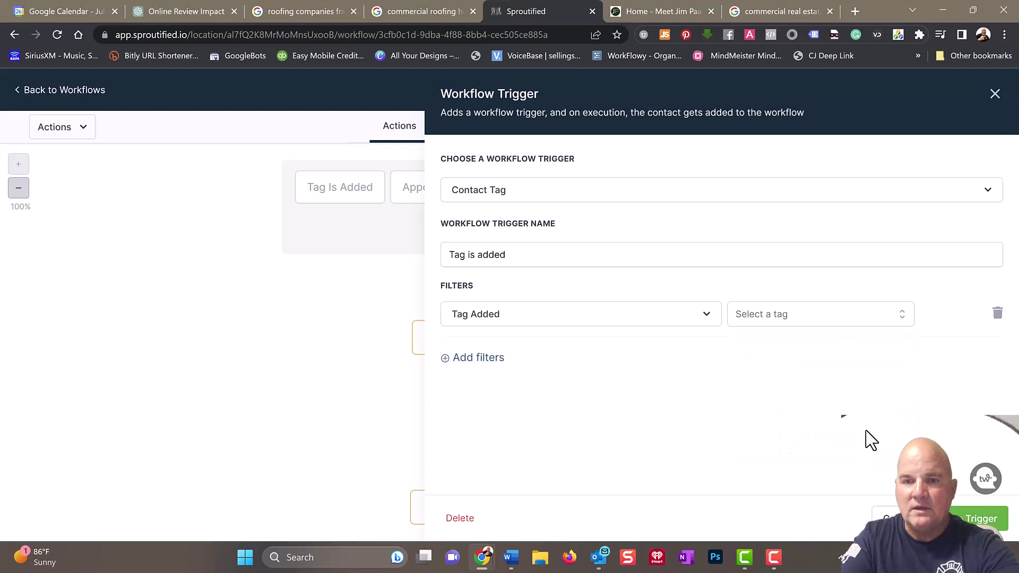
click(886, 518)
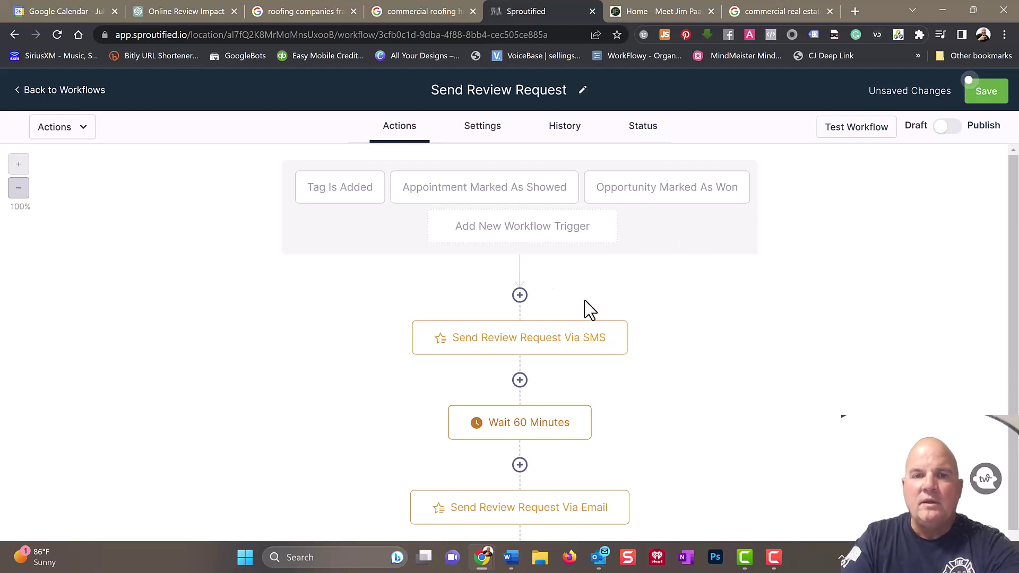
- In the SMS review request step's settings, set the Review Type to E-mail
click(526, 350)
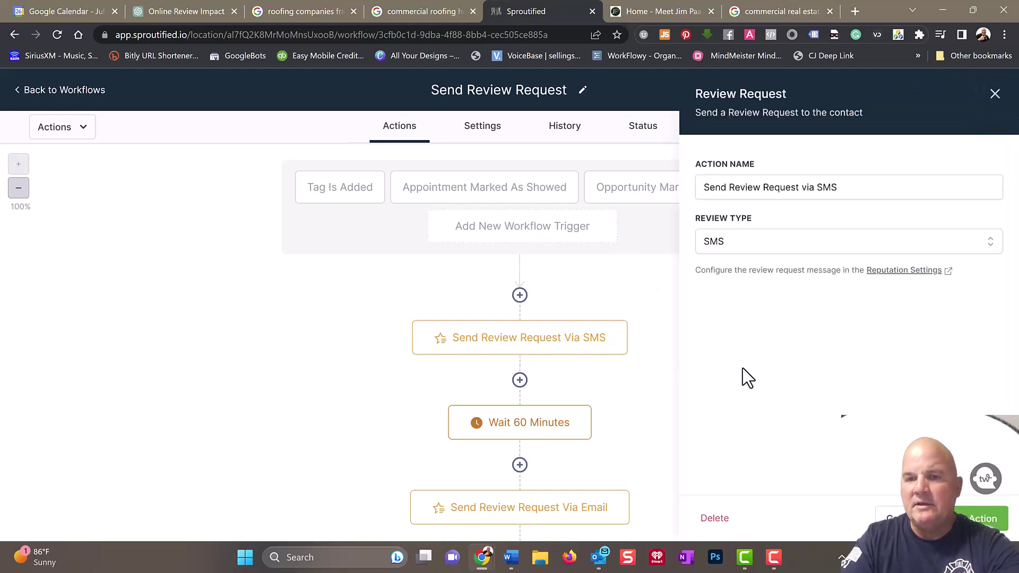
click(788, 244)
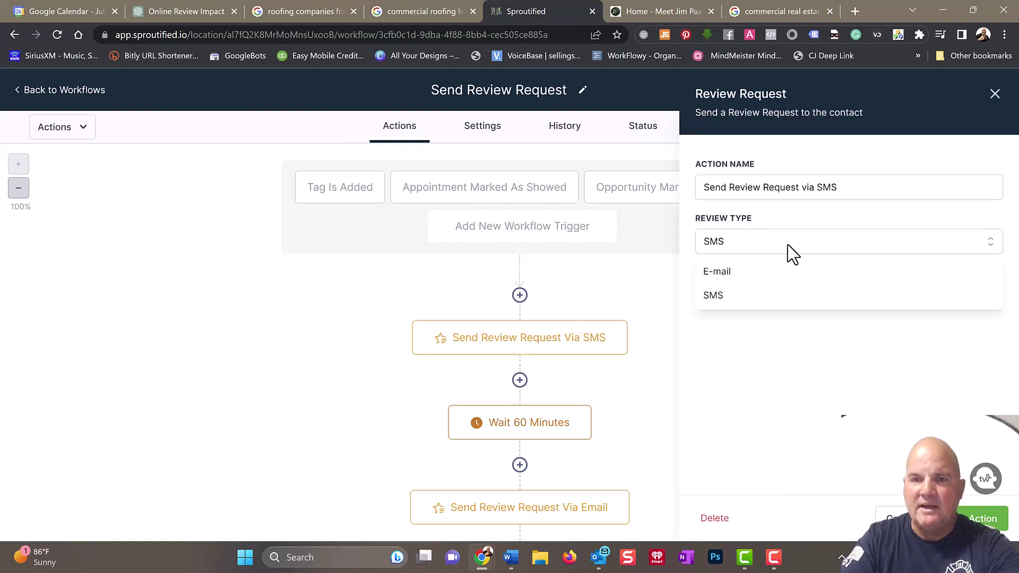
click(731, 275)
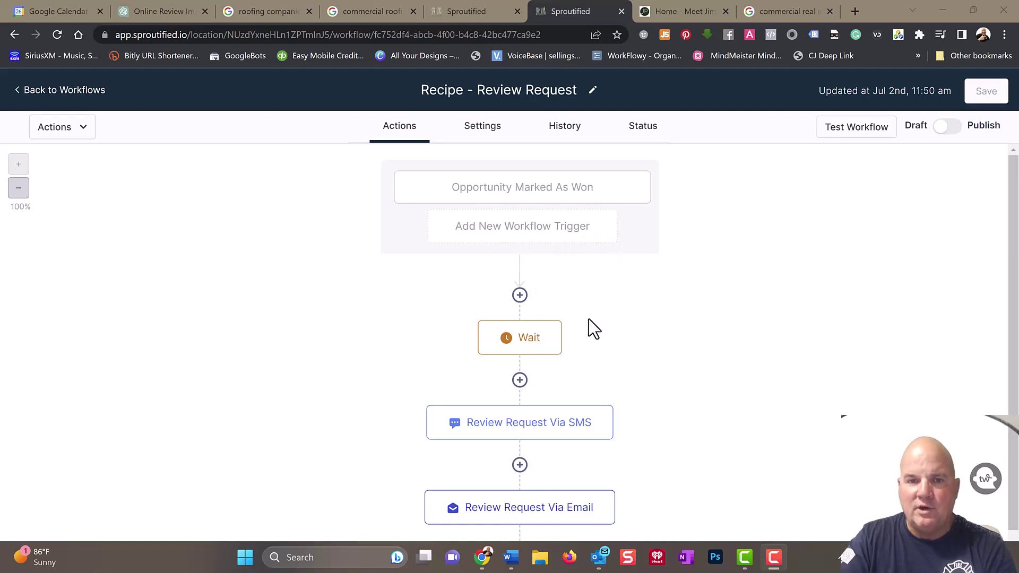
- Inspect the settings of the Wait step and the SMS review request step
click(528, 350)
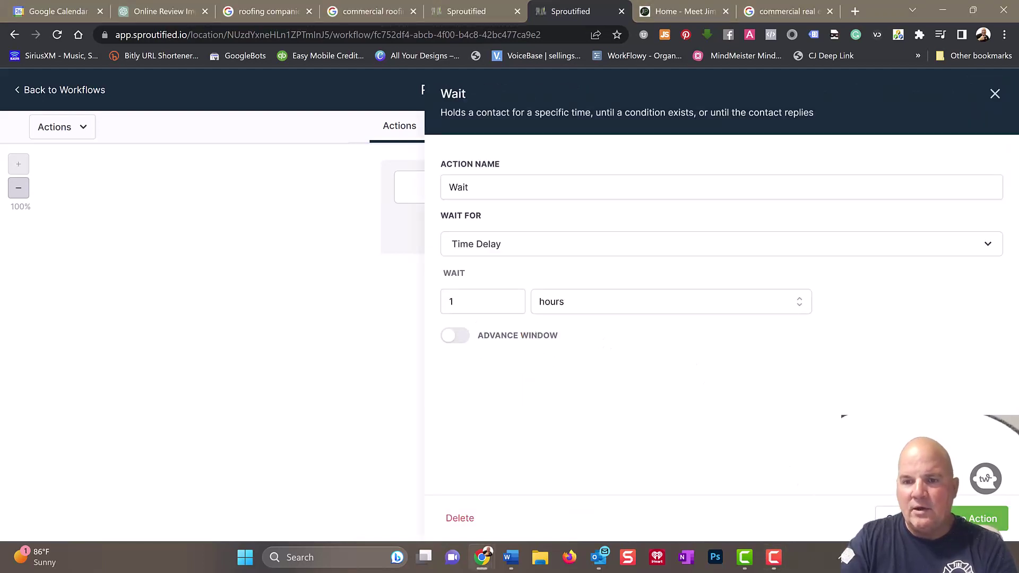
click(896, 518)
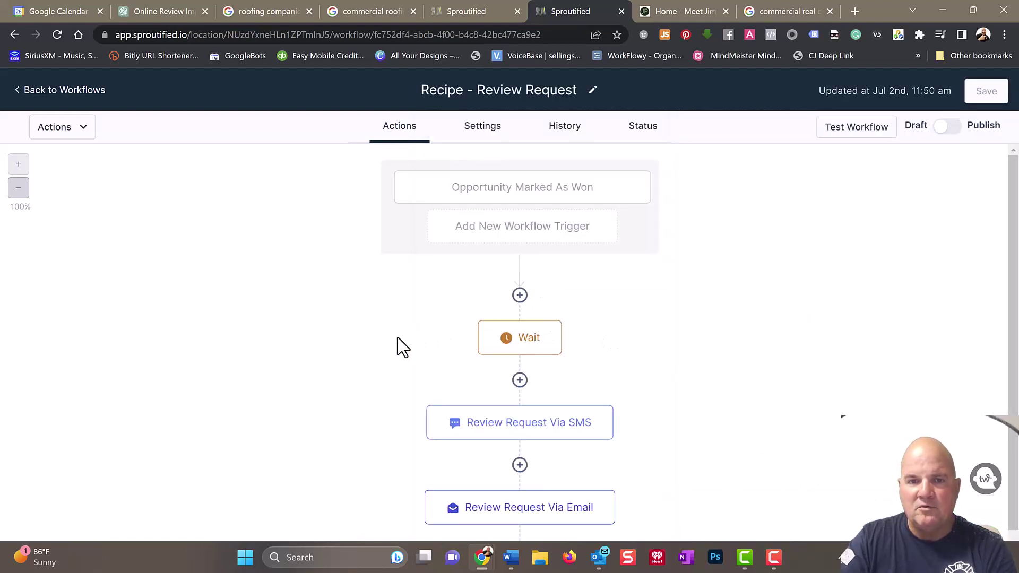
click(544, 427)
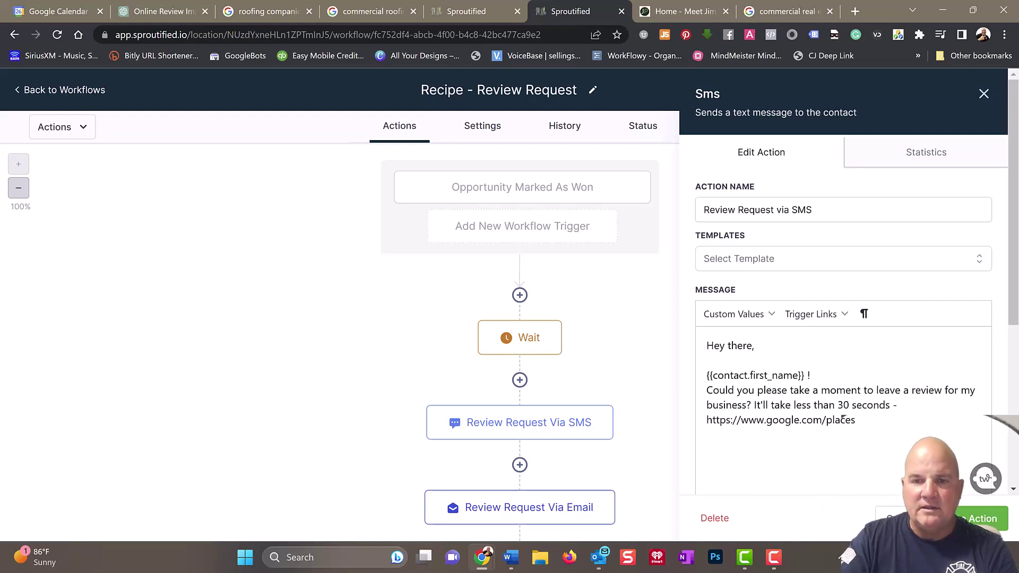
click(979, 519)
- Review the email review request step's message editor, then close it
scroll(684, 416, down, 2)
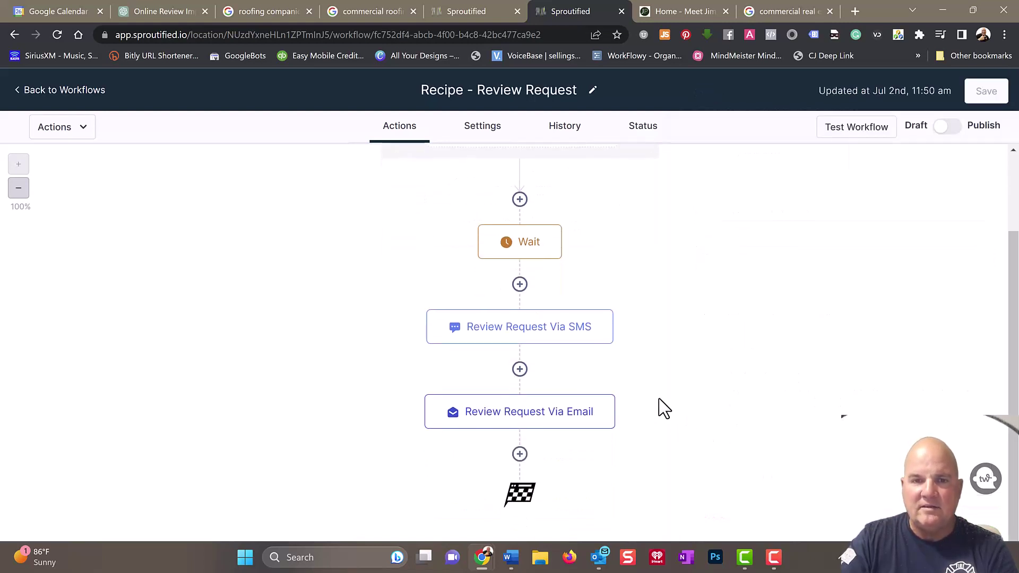
click(538, 416)
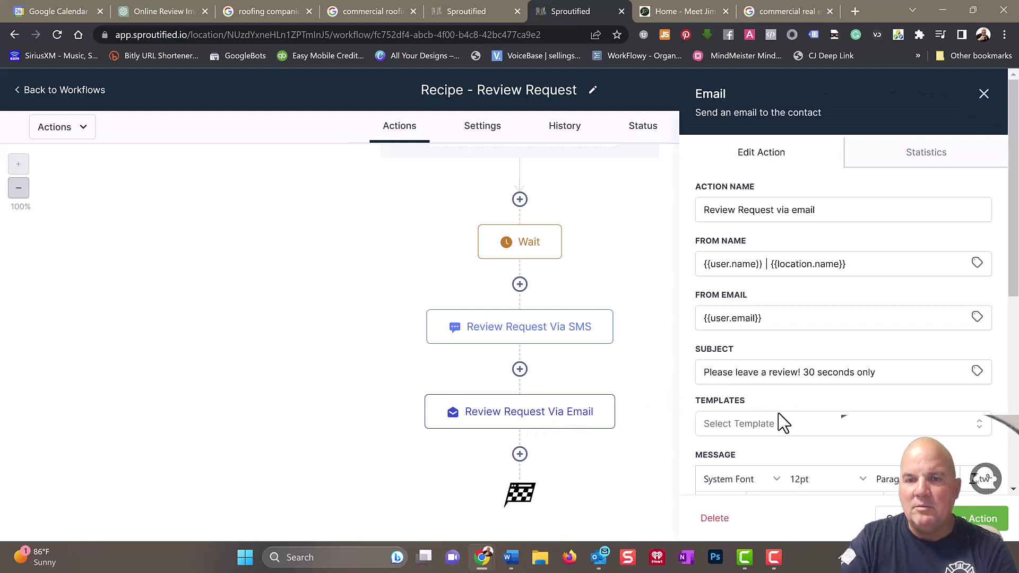
scroll(864, 401, down, 7)
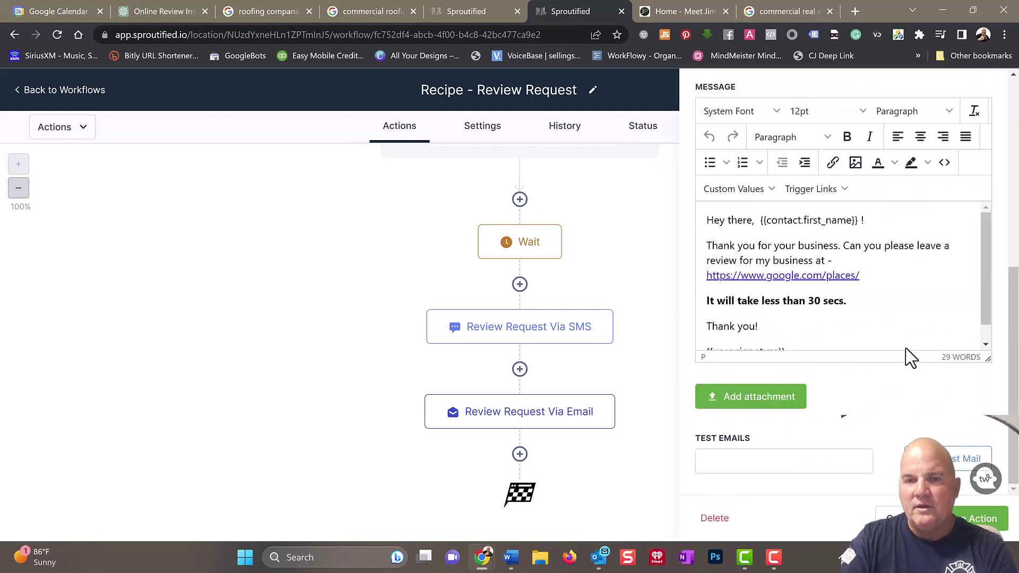
scroll(903, 289, down, 1)
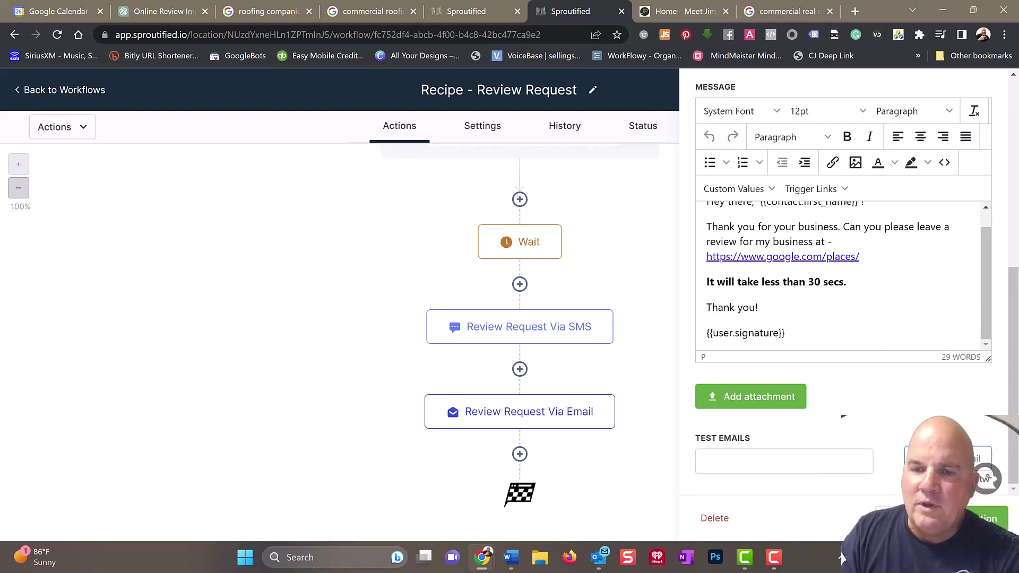
click(987, 518)
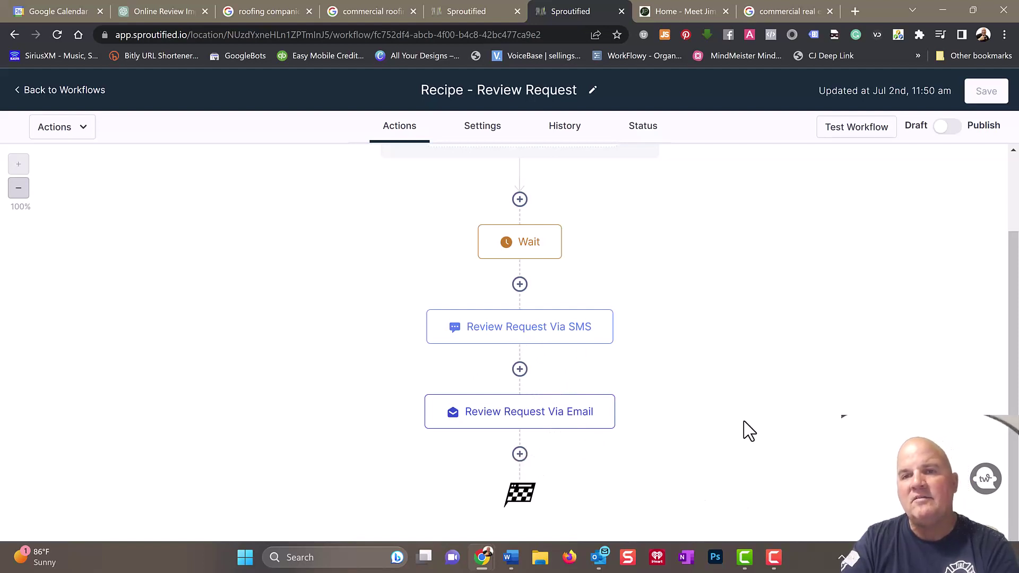
- Add a 1-day Wait step named 'Wait 1 Day' after the review request email
click(519, 455)
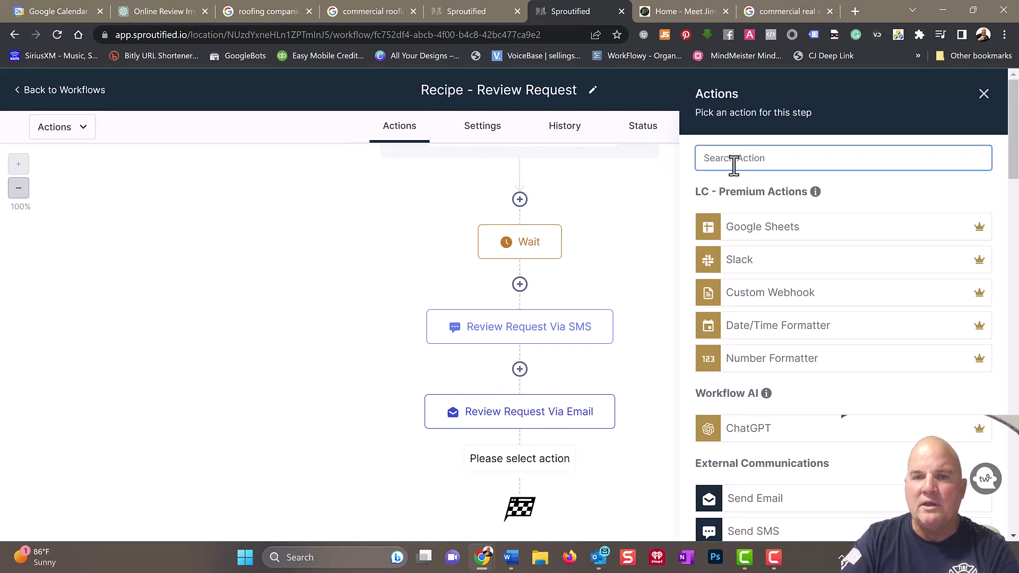
text(wait)
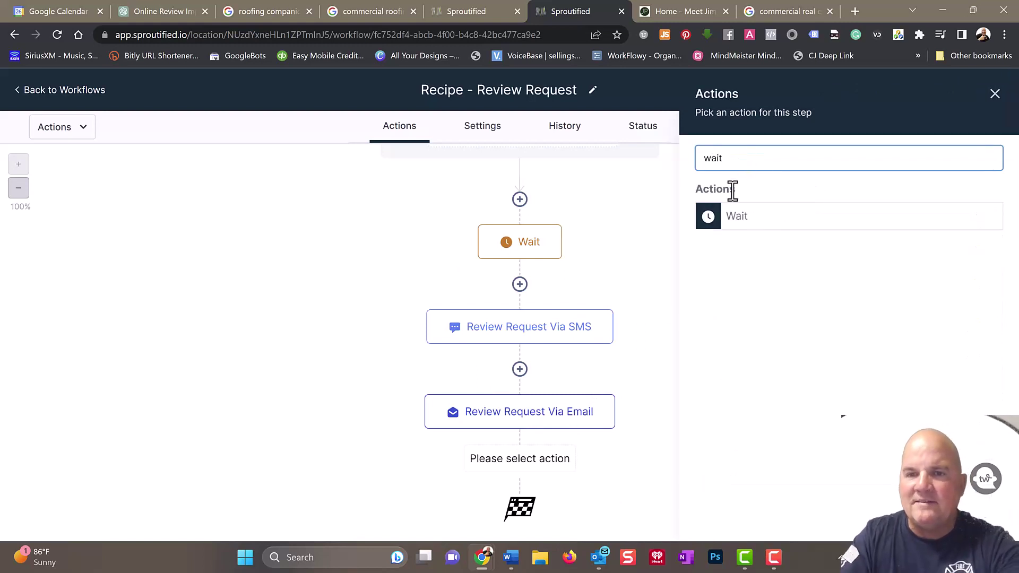
click(749, 227)
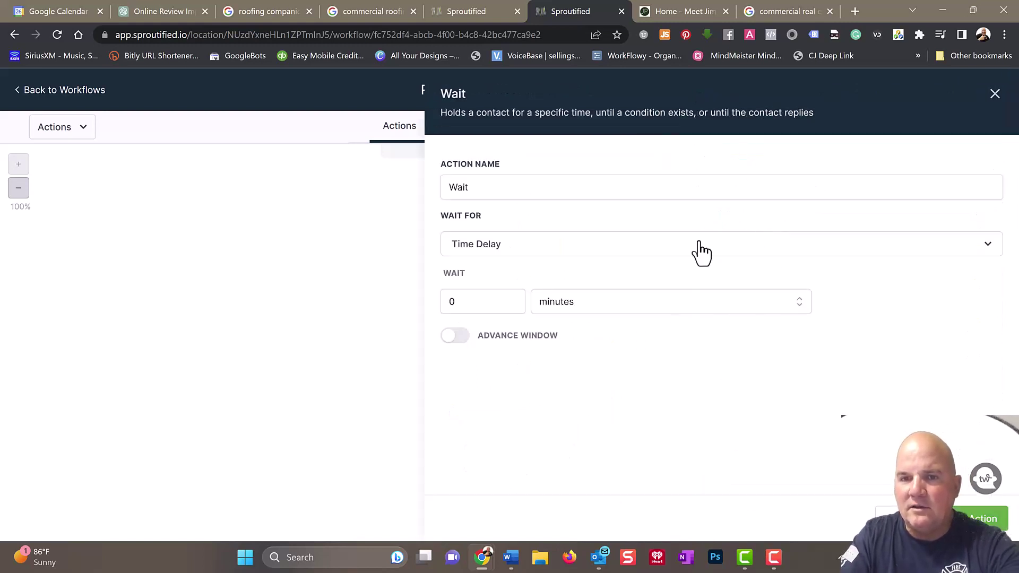
click(582, 310)
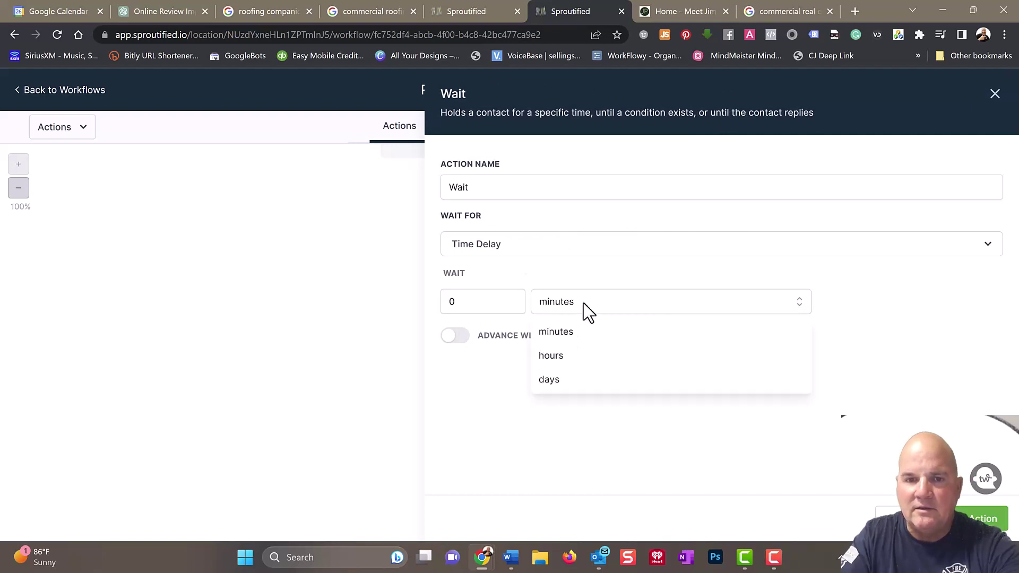
click(555, 378)
double_click(484, 306)
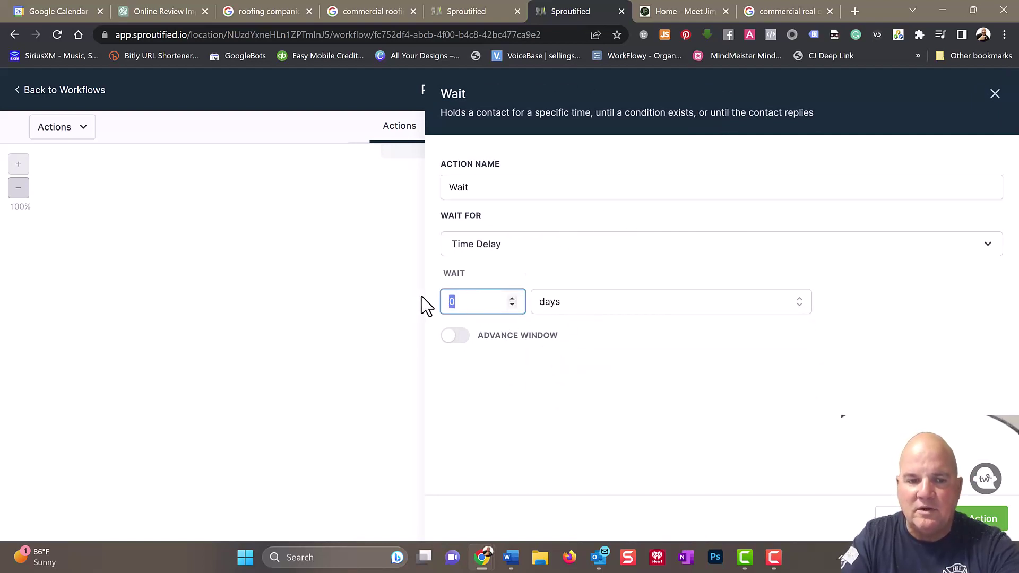
text(1)
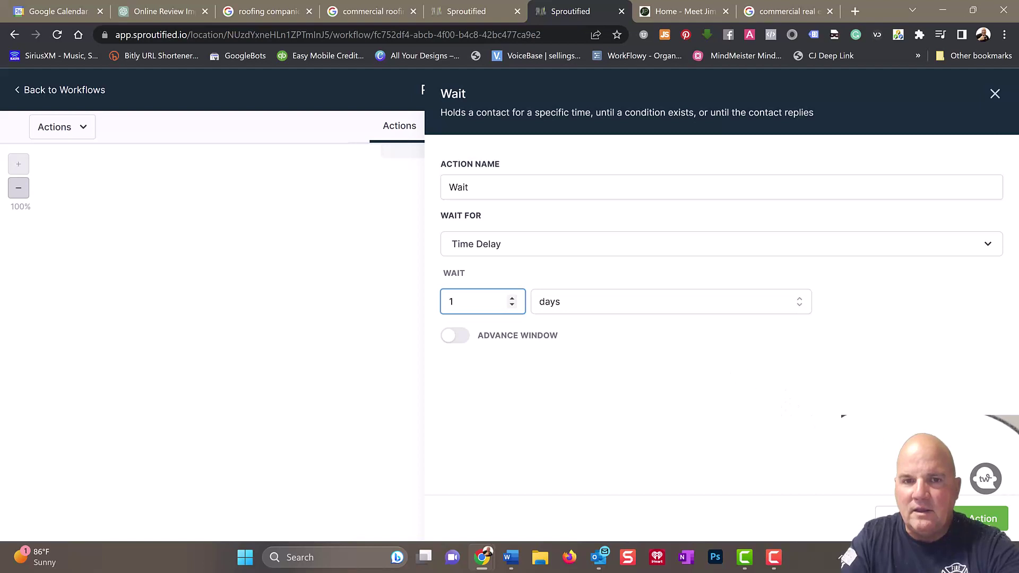
click(512, 191)
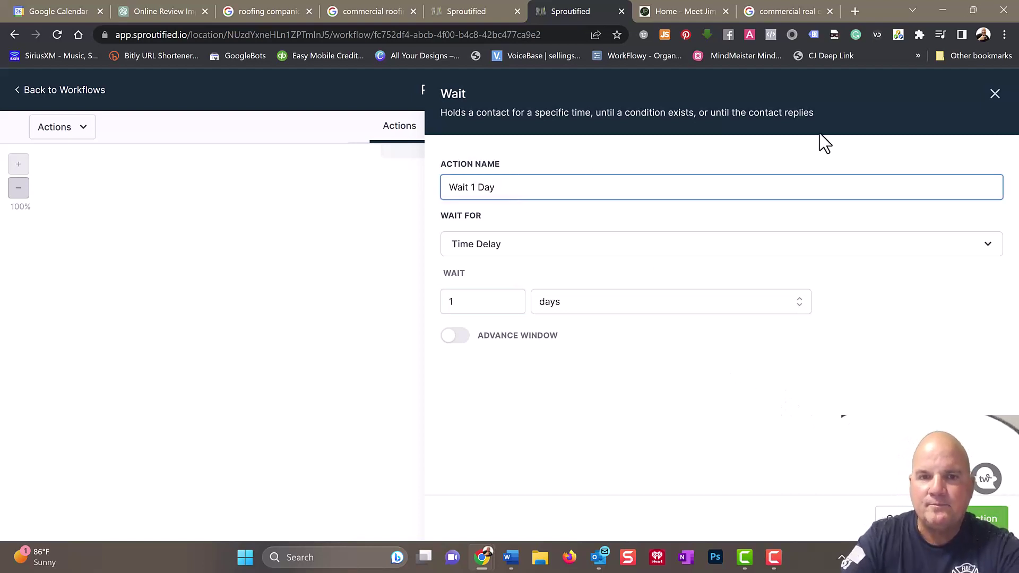
click(981, 518)
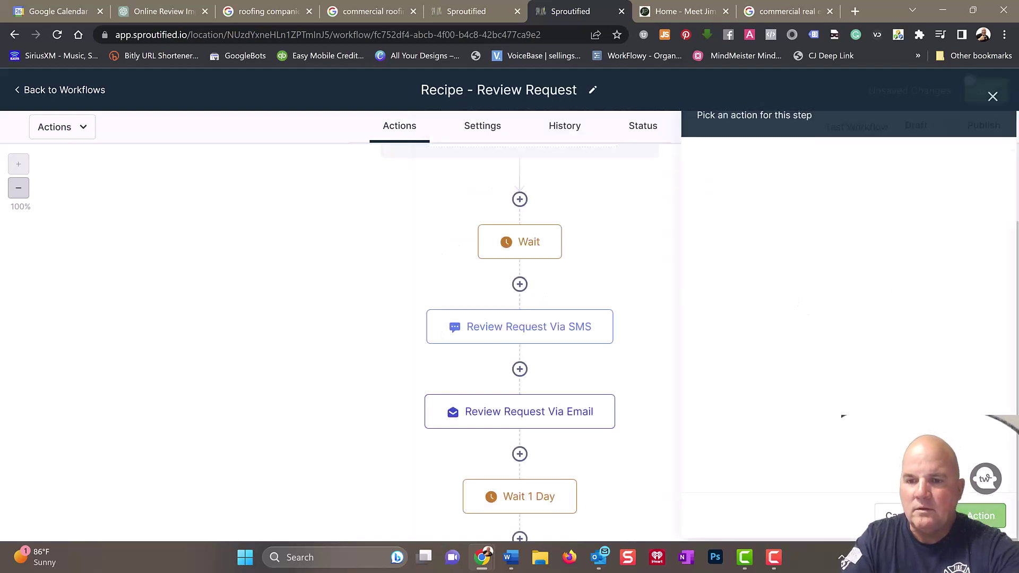
- Copy the SMS review request step and drag it lower in the workflow
scroll(743, 445, down, 2)
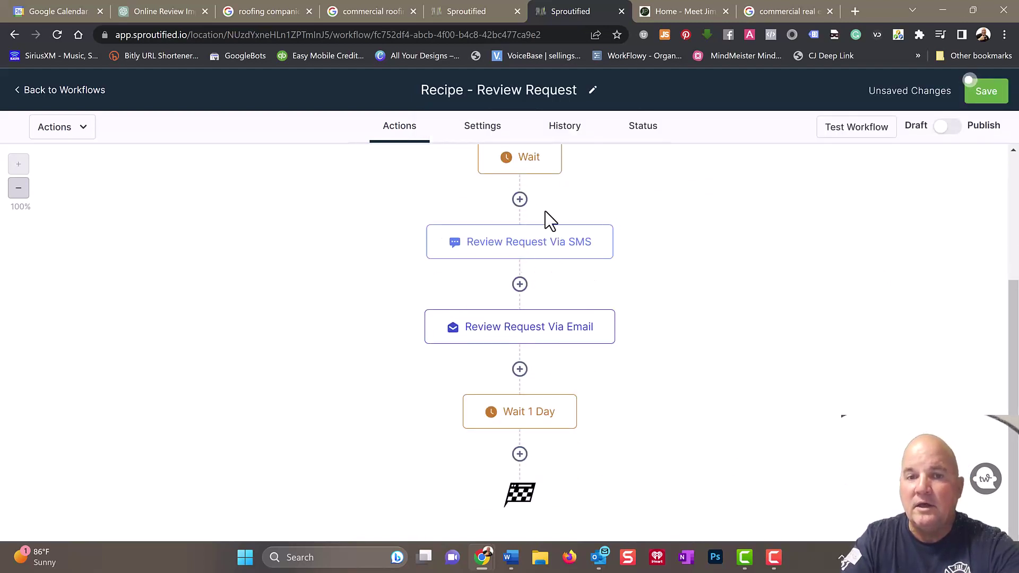
click(611, 226)
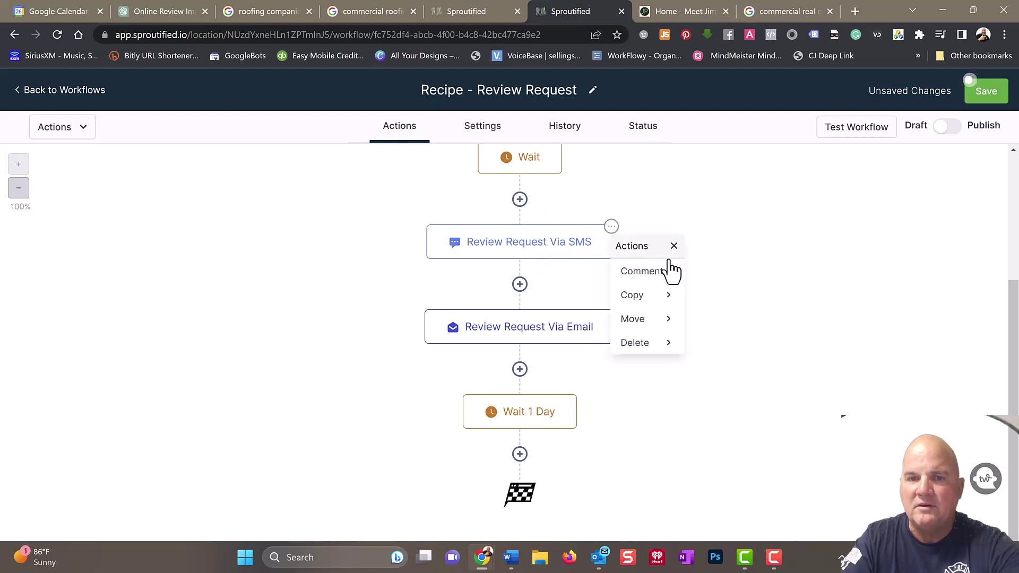
mouse_move(659, 301)
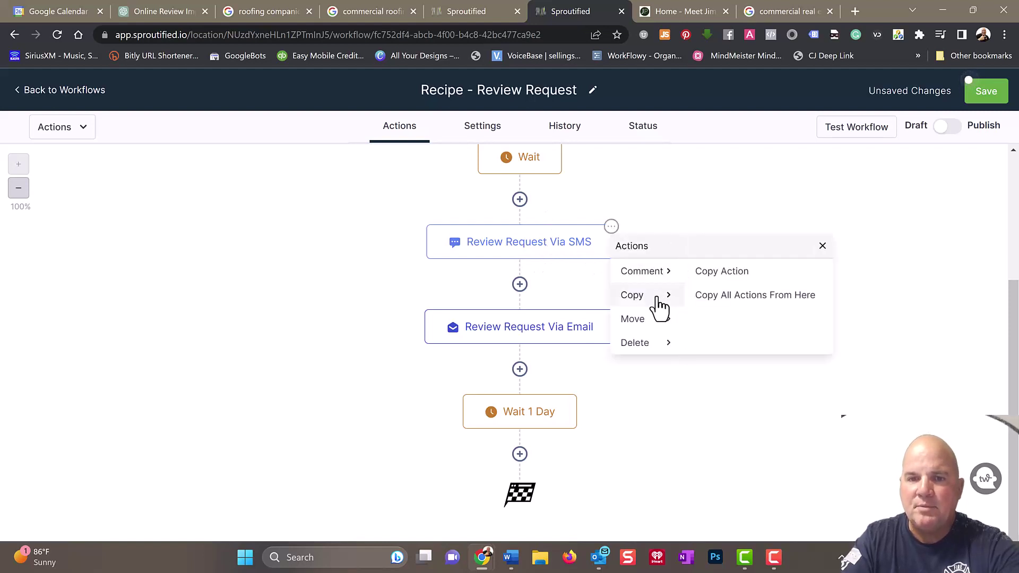
click(736, 274)
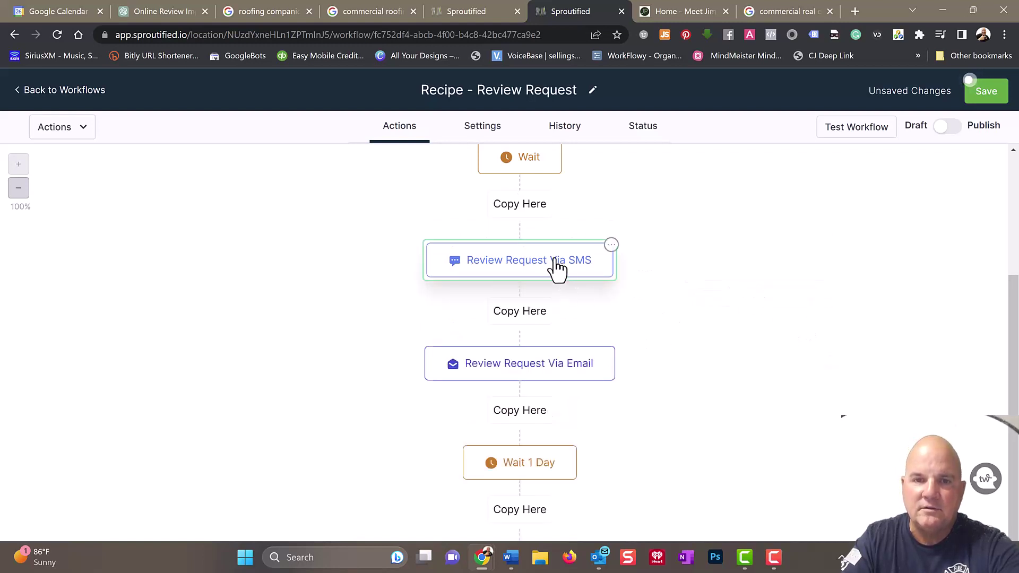
drag(556, 260, 637, 416)
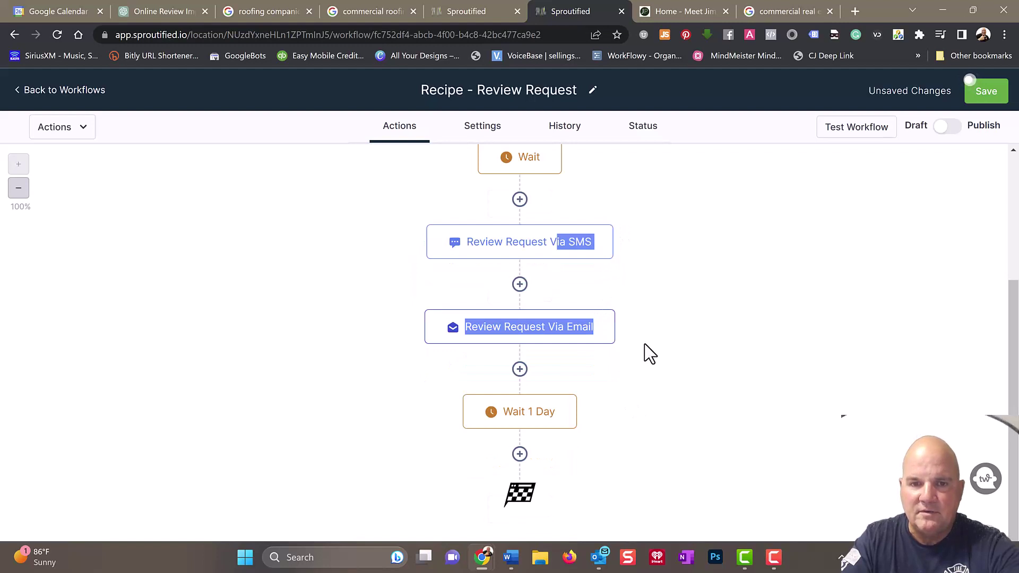
scroll(650, 353, up, 3)
scroll(649, 354, down, 3)
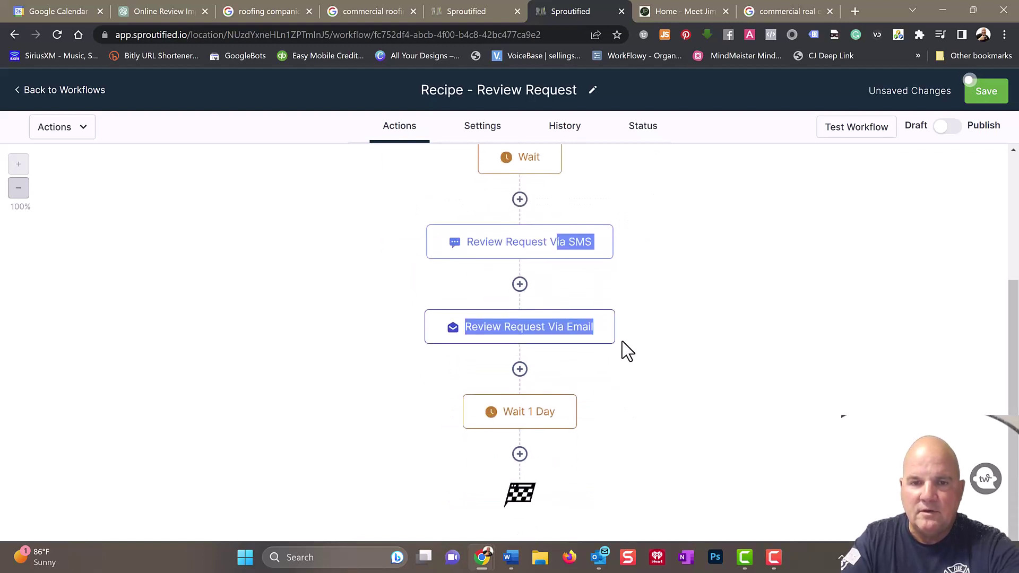
- Start adding another step at the workflow's end, then close the action picker without adding one
click(519, 455)
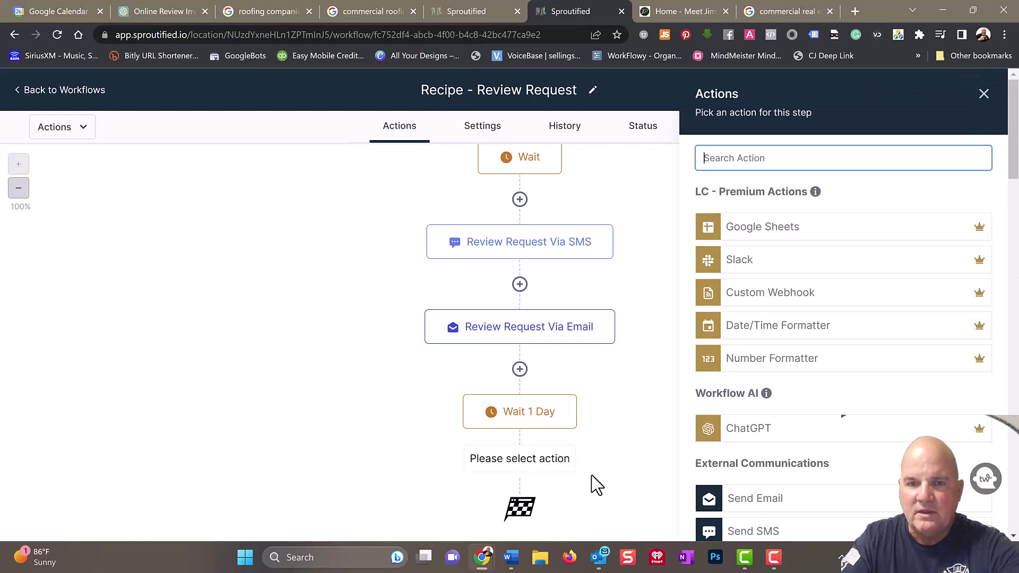
click(652, 472)
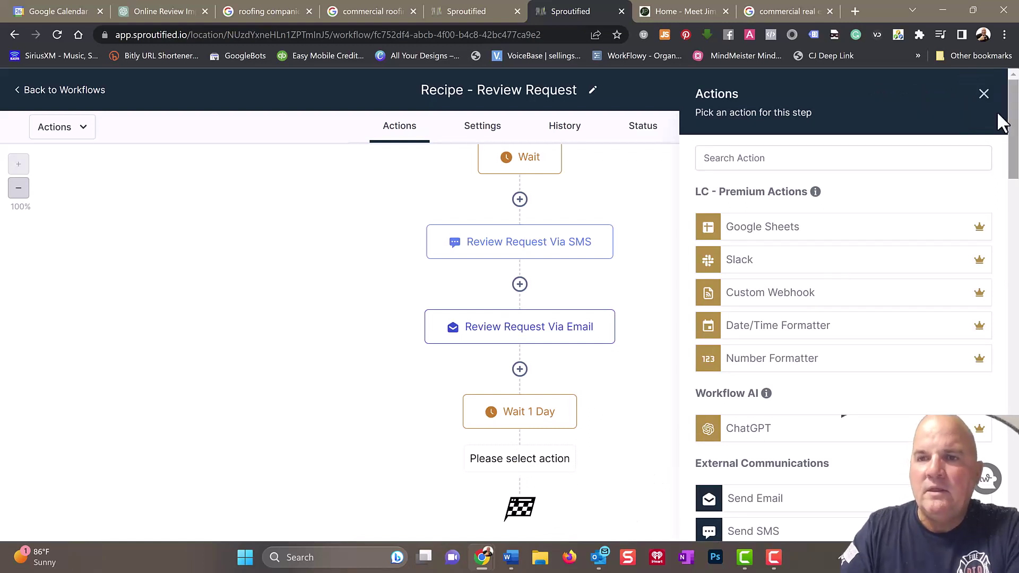
click(984, 94)
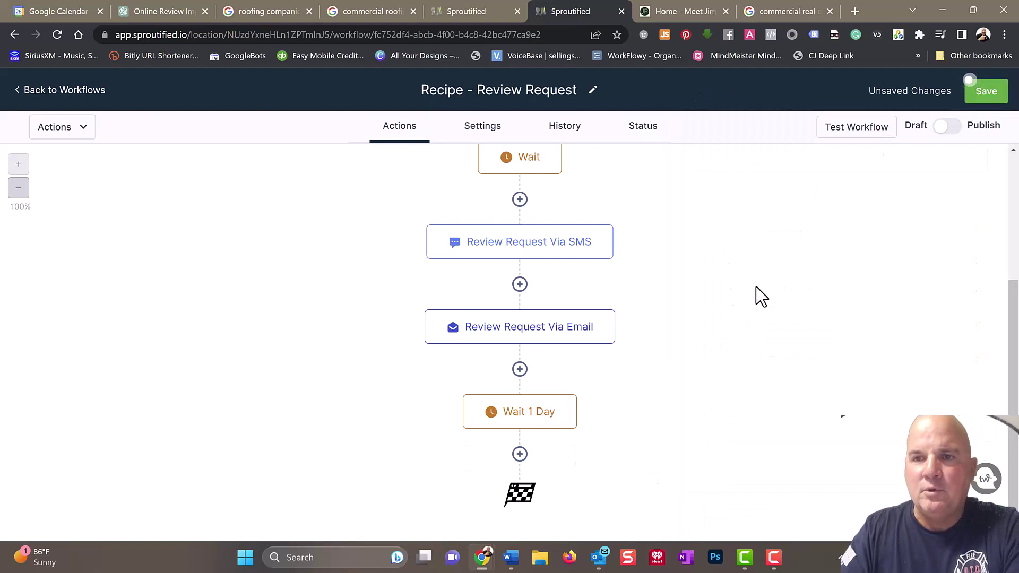
- Dismiss the phone-number banner on the Contacts list, then open and cancel Import Contacts
scroll(790, 272, up, 3)
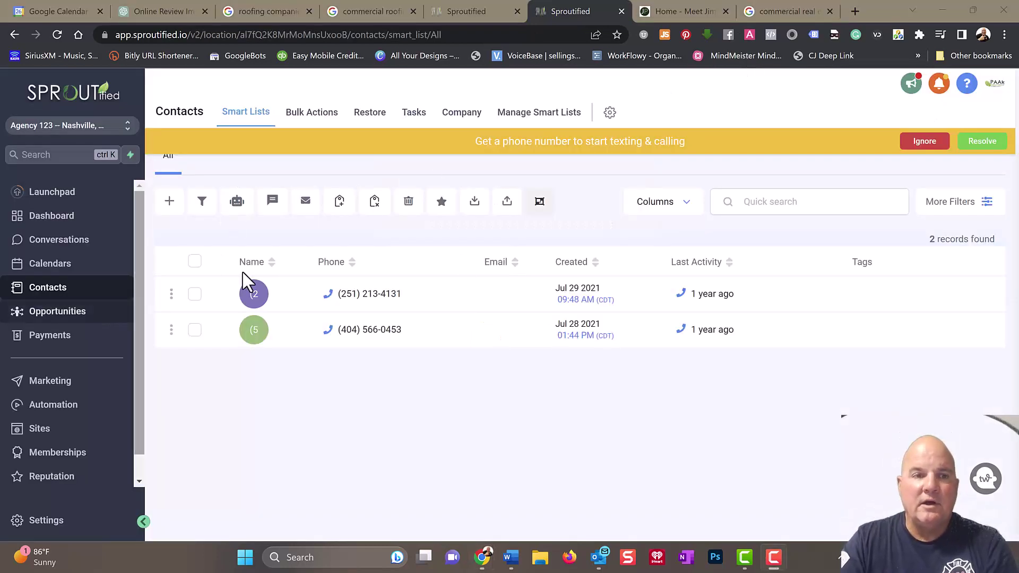
click(924, 142)
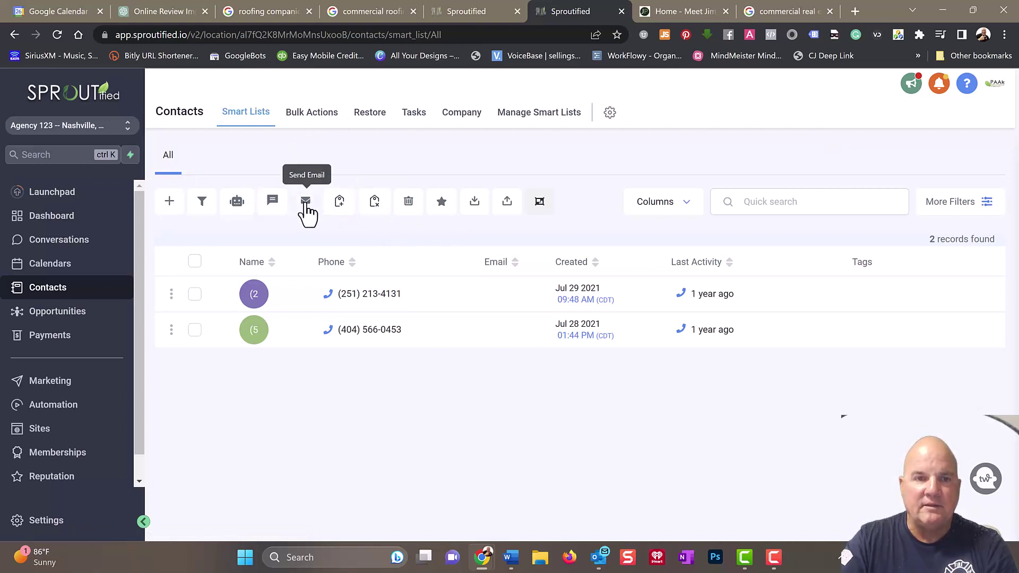
click(508, 204)
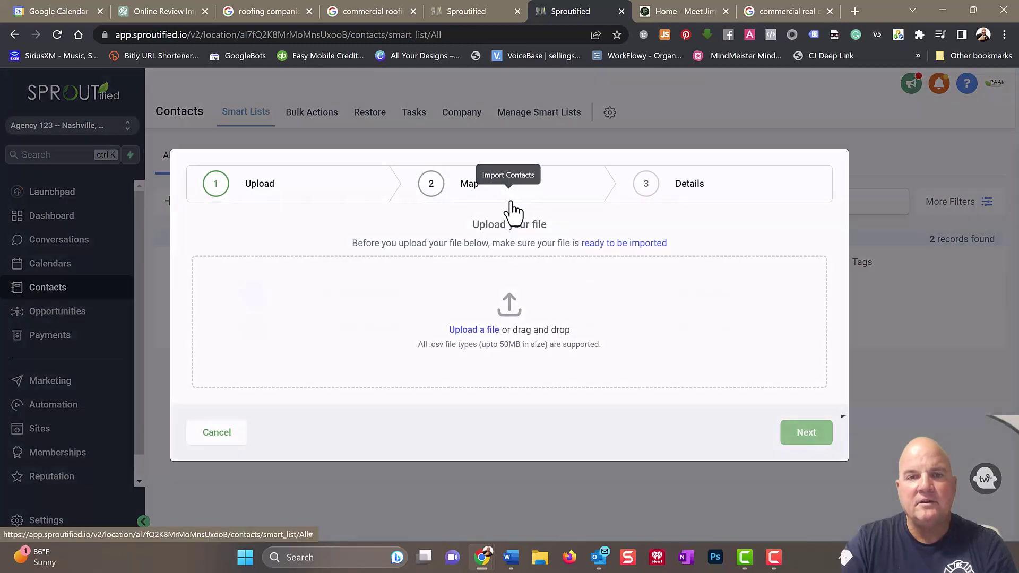
click(218, 433)
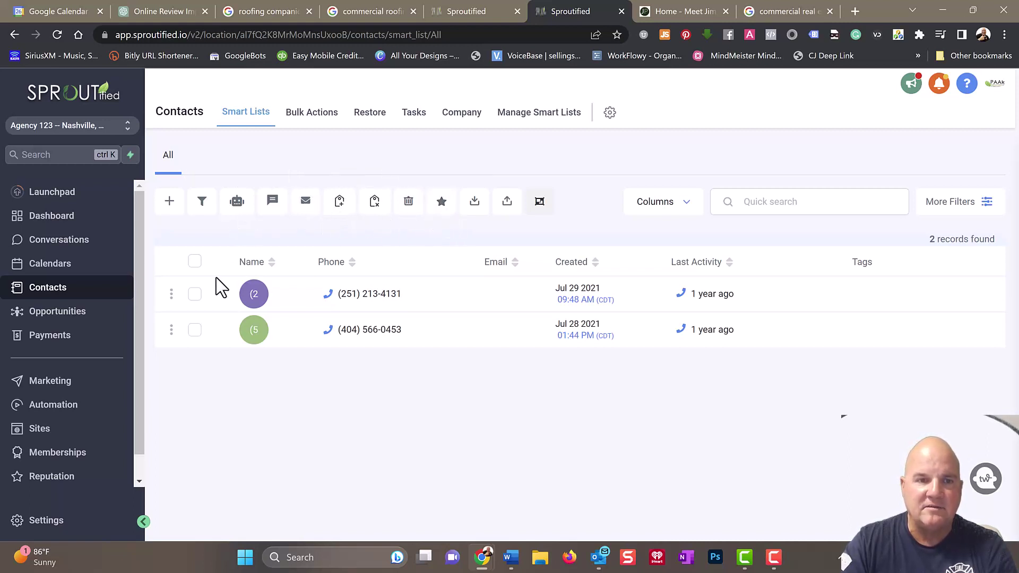
click(194, 261)
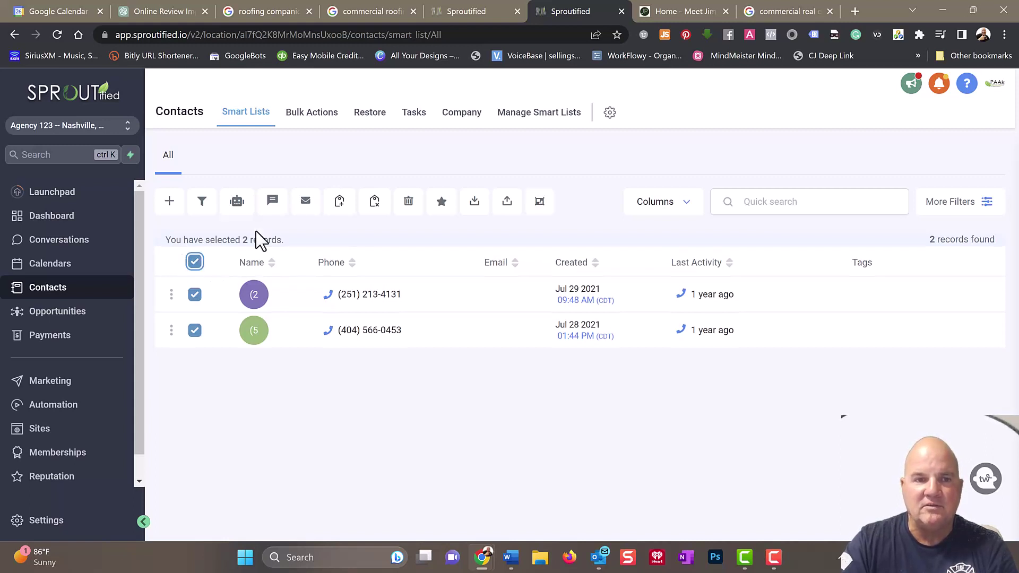
click(443, 208)
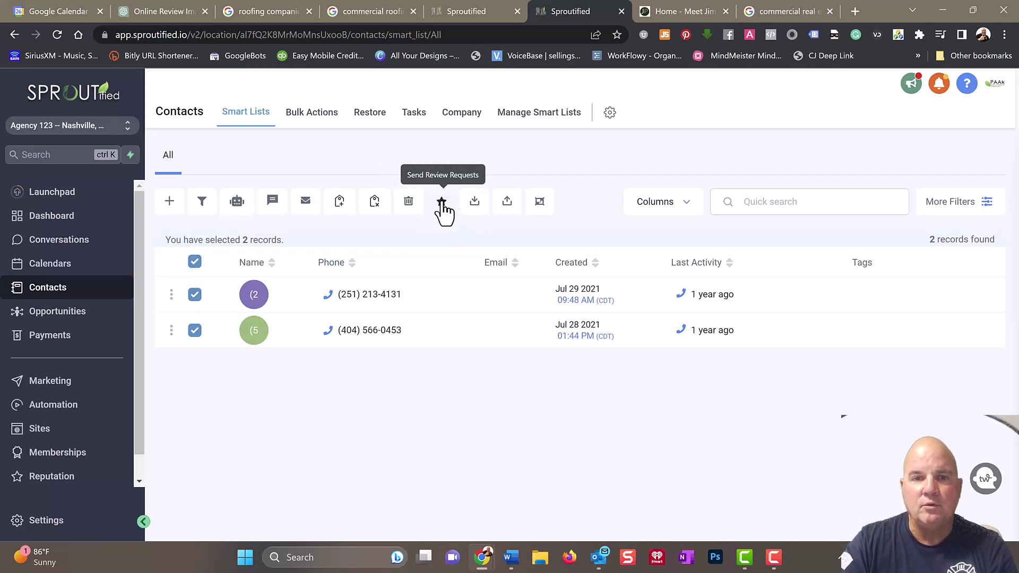
click(443, 207)
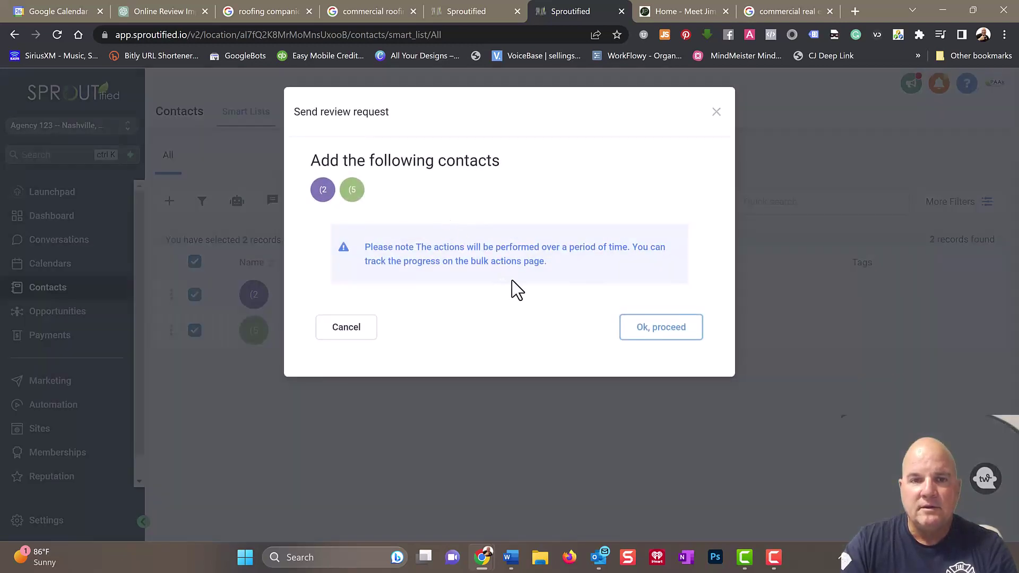
click(668, 335)
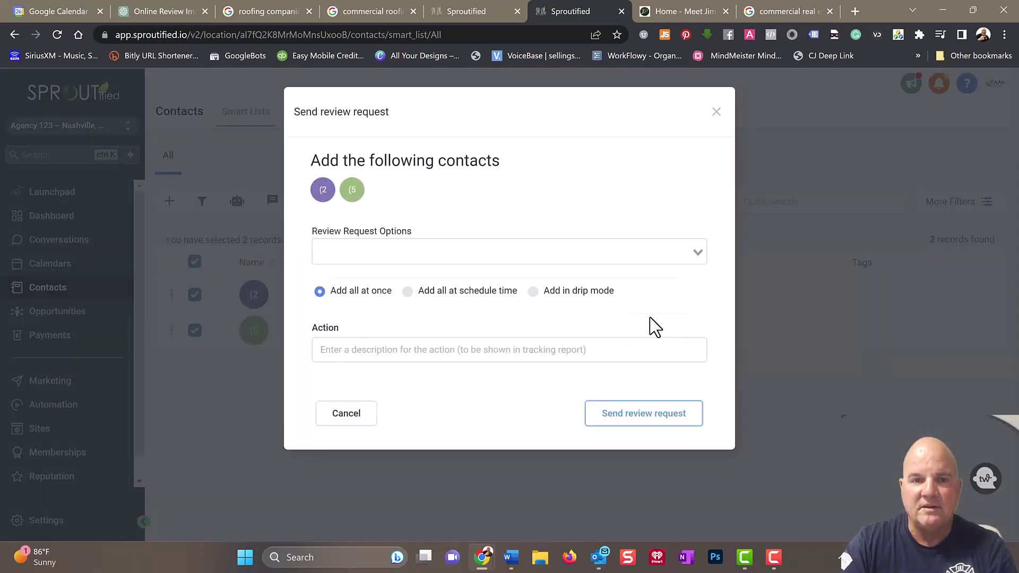
click(604, 260)
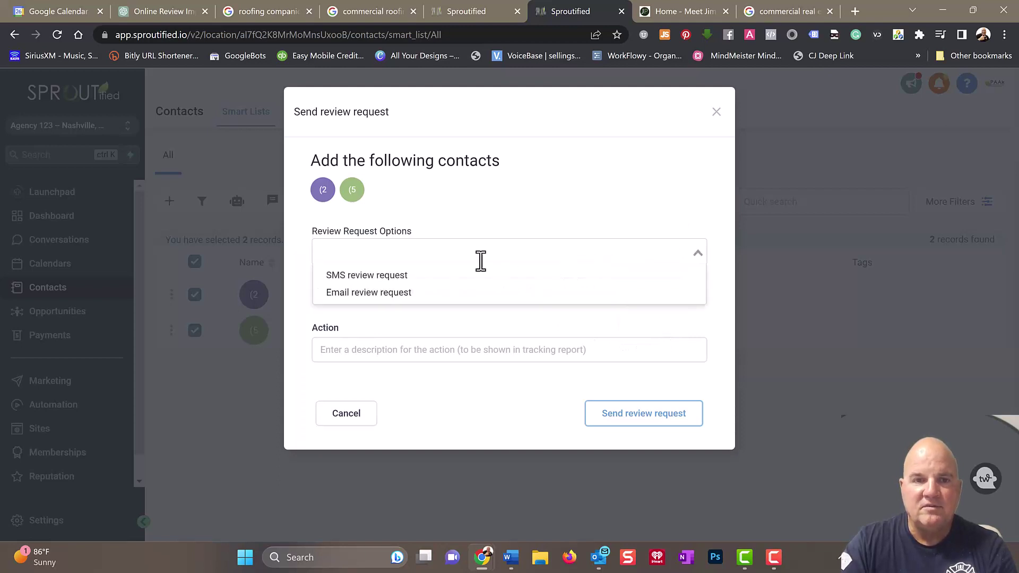
click(371, 293)
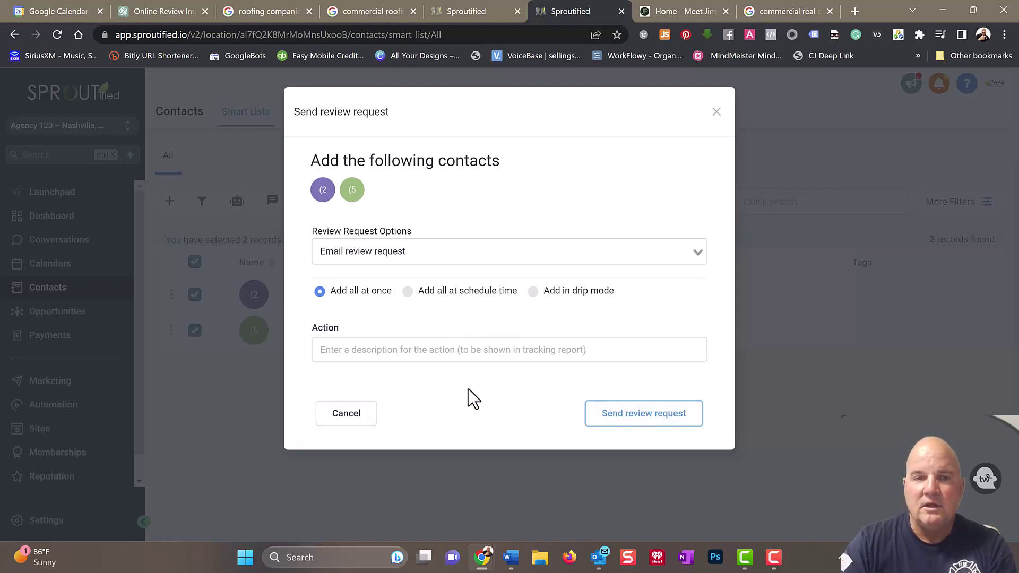
click(715, 113)
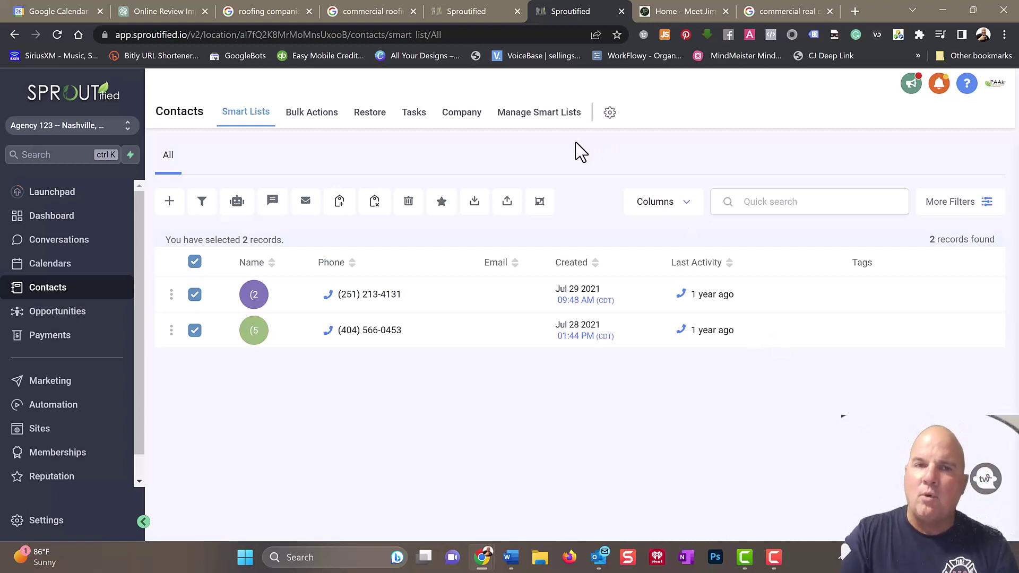
- Scroll the 'commercial roofing hopkinsville ky' results to review local roofing contractors with no reviews
click(359, 9)
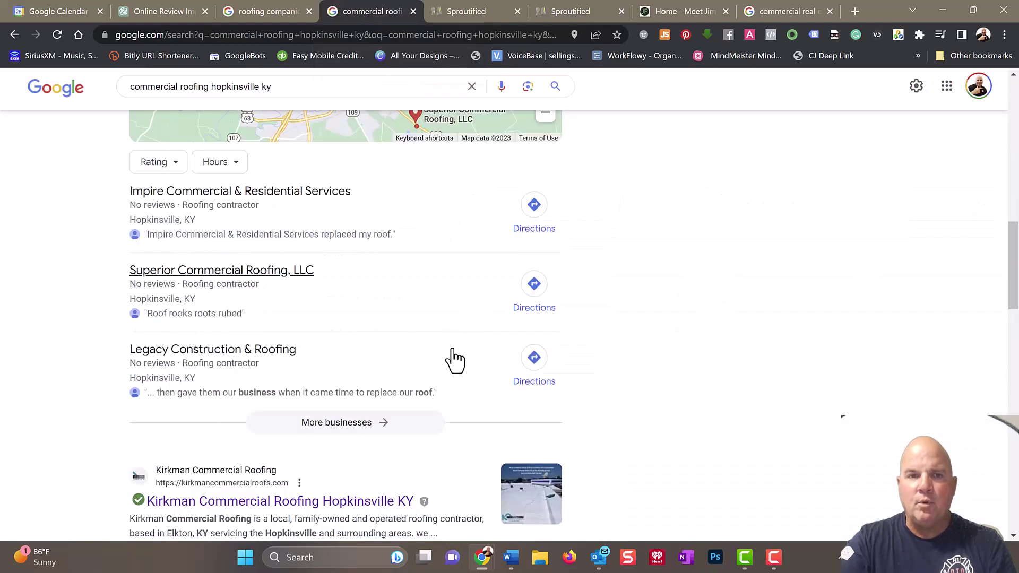
scroll(684, 341, up, 14)
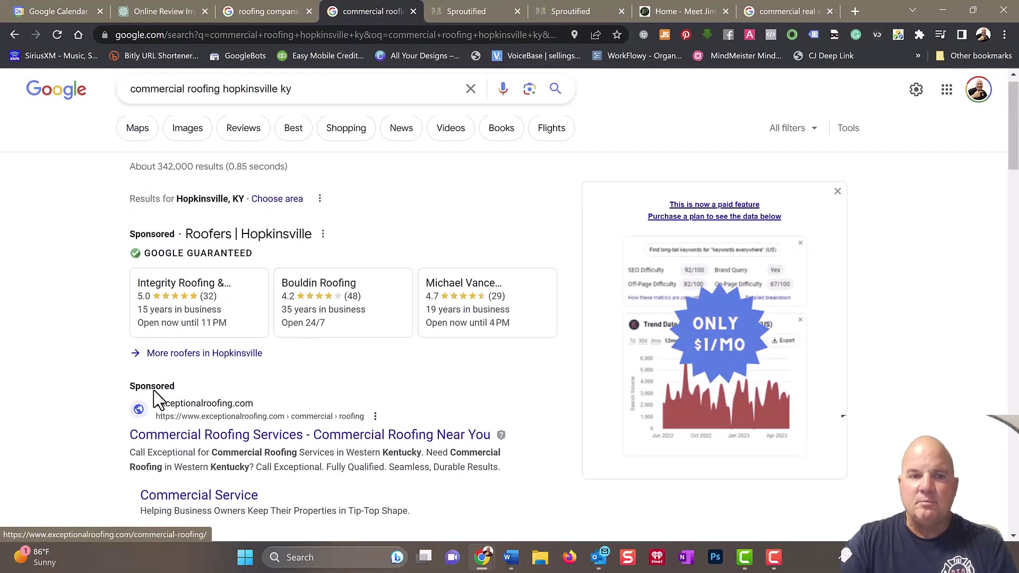
scroll(1015, 204, down, 4)
scroll(1015, 204, down, 2)
scroll(1015, 202, up, 3)
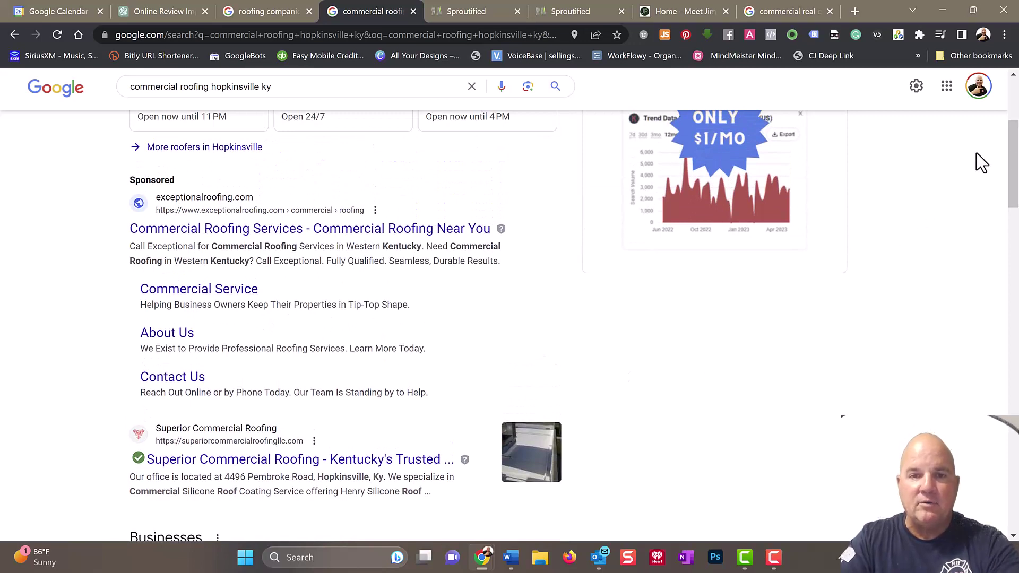
drag(1013, 180, 1013, 267)
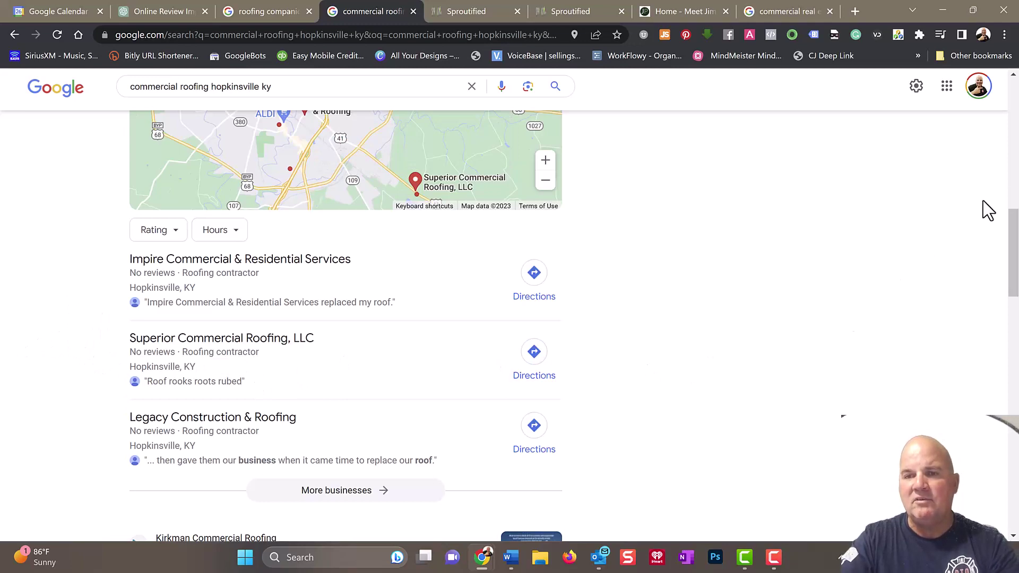
scroll(1013, 249, down, 1)
drag(1013, 249, 1005, 177)
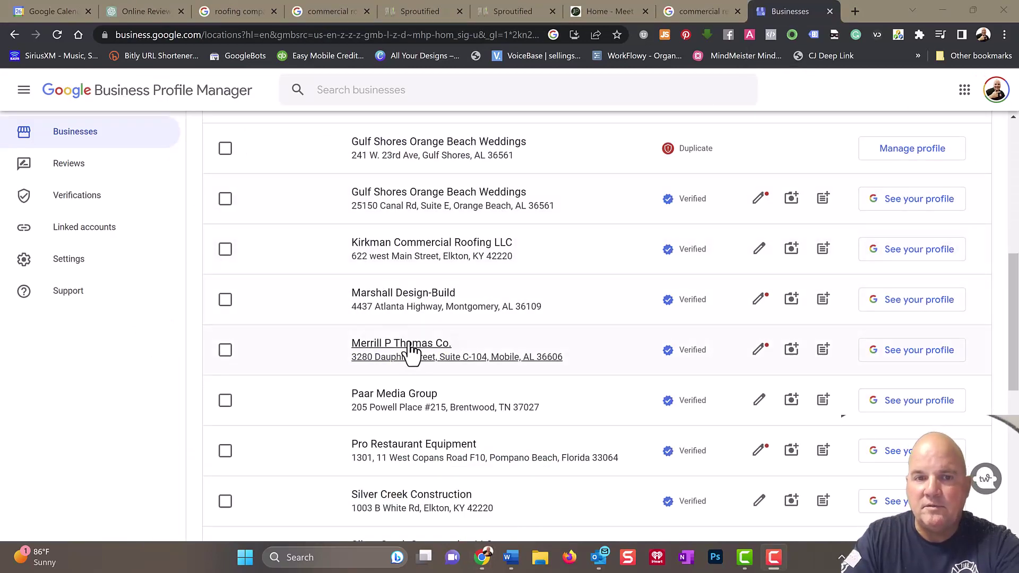
- Open Merrill P Thomas Co. from the Businesses list as its profile on Google Search
click(412, 358)
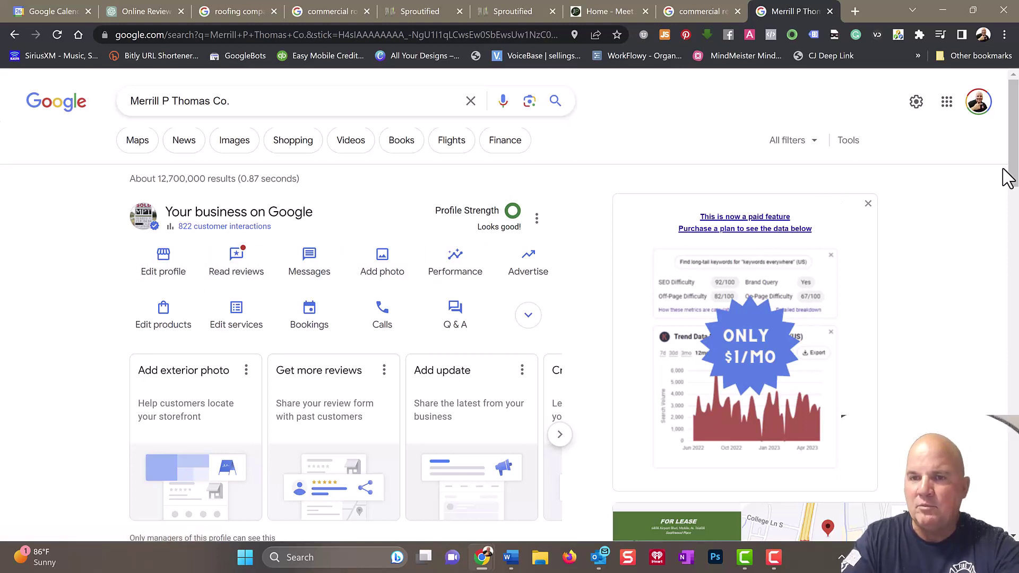
- Expand the actions under Q&A to show Add update and Ask for reviews
scroll(1013, 178, down, 2)
scroll(1013, 178, down, 3)
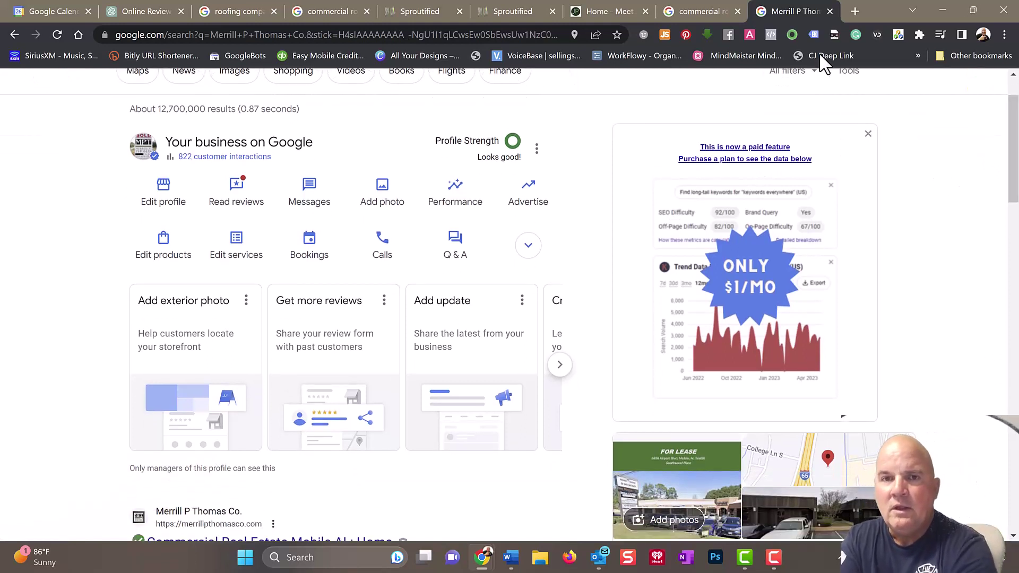
click(533, 246)
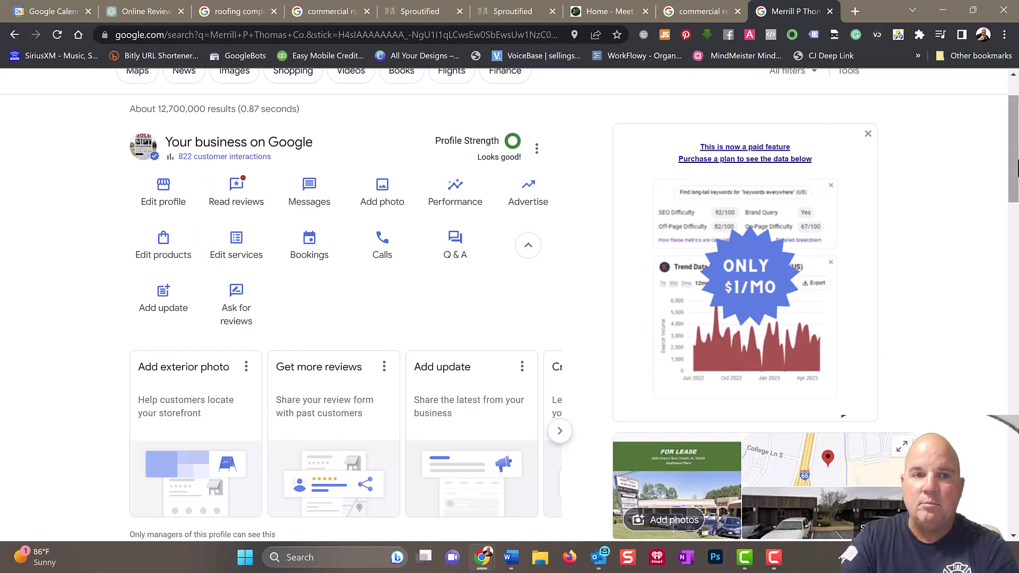
scroll(1012, 172, down, 1)
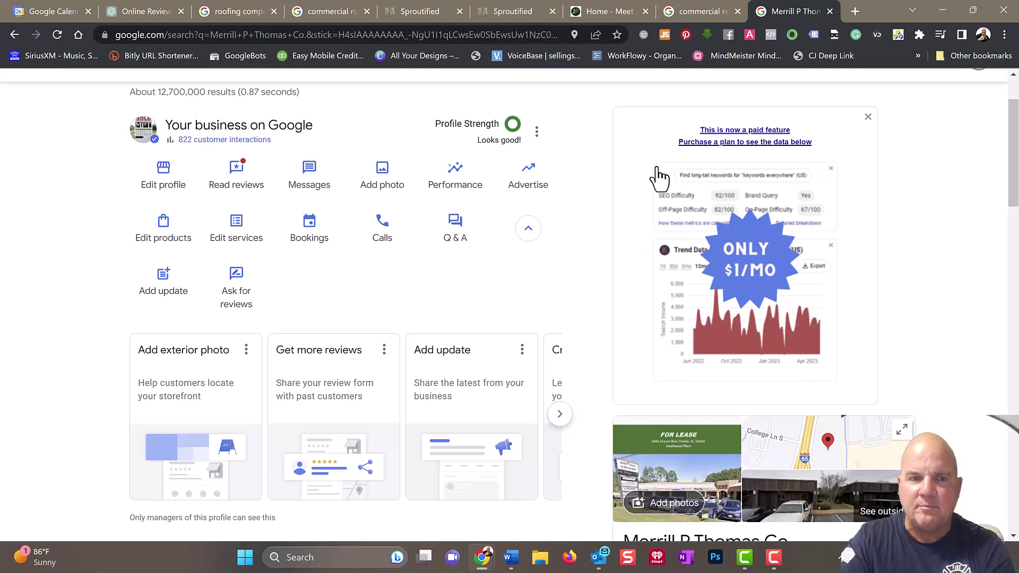
- Open Merrill P Thomas Co.'s Edit profile information and scroll the About tab to Description
click(169, 187)
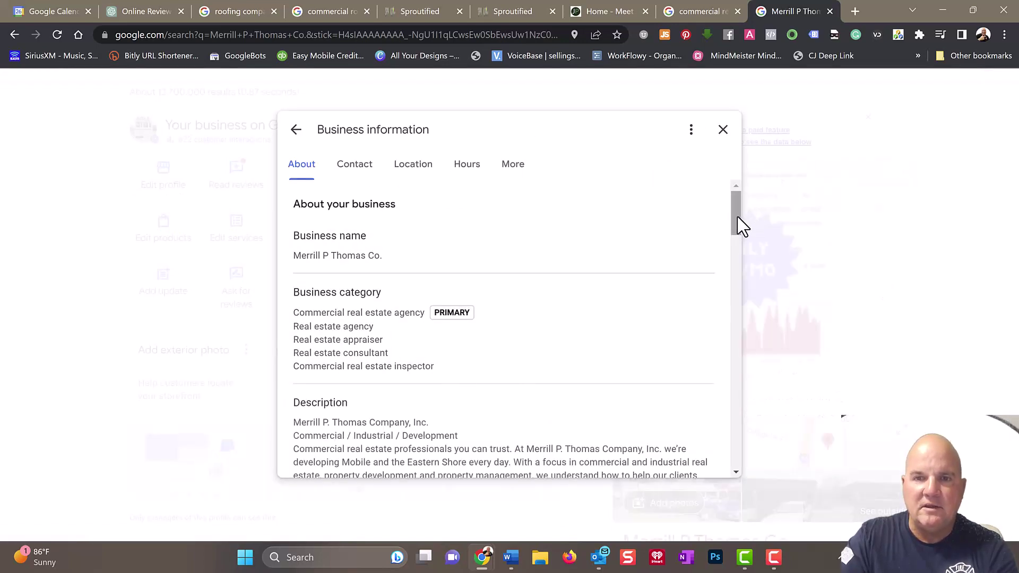
drag(738, 218, 757, 209)
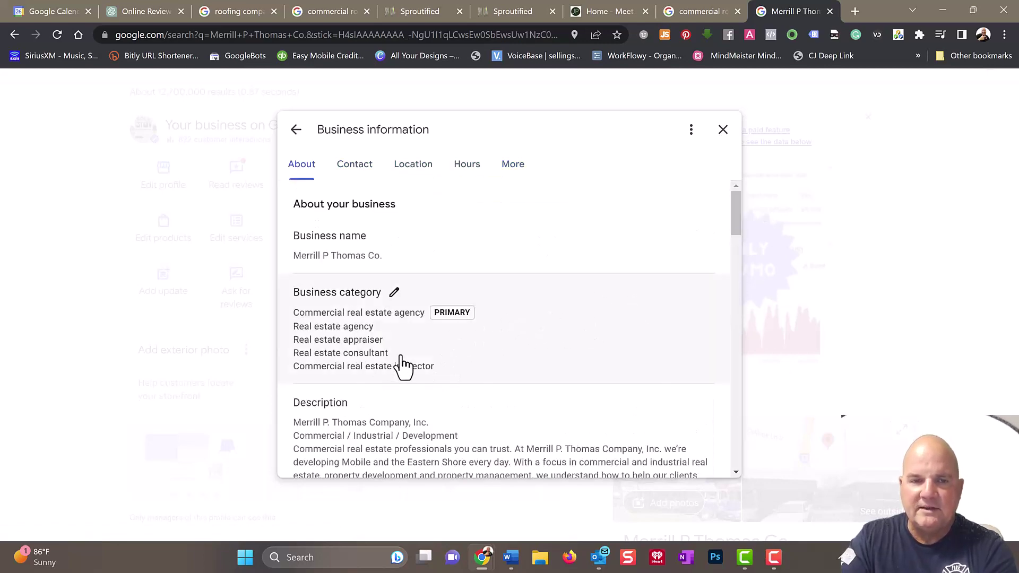
drag(736, 218, 741, 231)
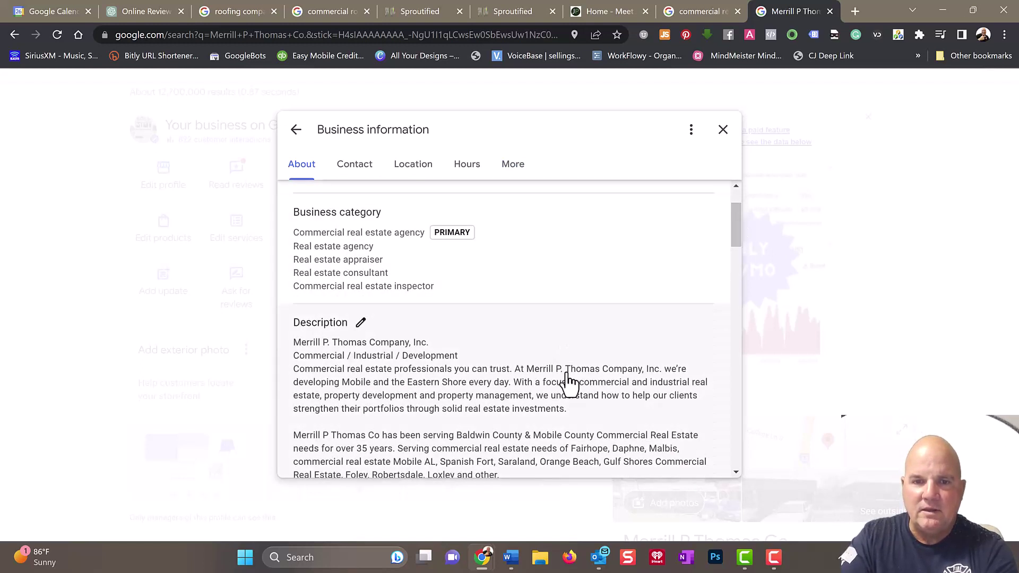
mouse_move(736, 245)
mouse_down()
mouse_move(743, 273)
mouse_move(752, 263)
mouse_up()
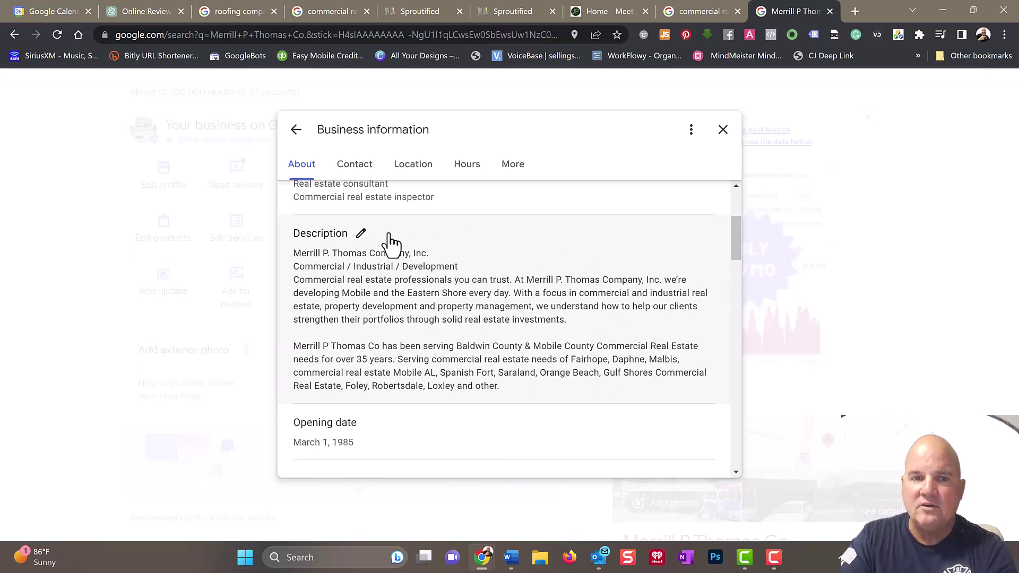
- Open the description editor, scroll through it, then close Business information without saving
click(361, 234)
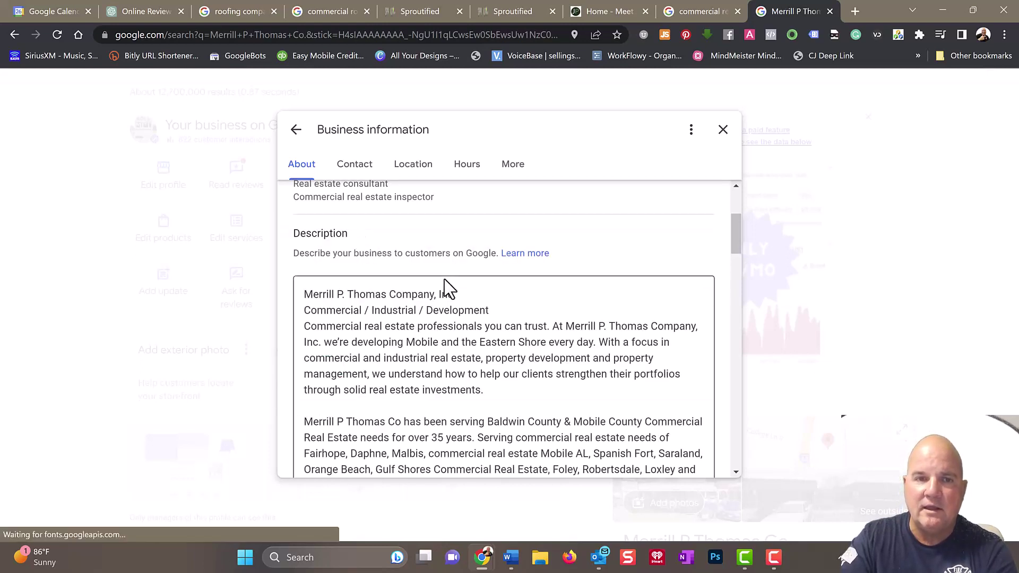
scroll(495, 357, down, 5)
scroll(496, 357, up, 5)
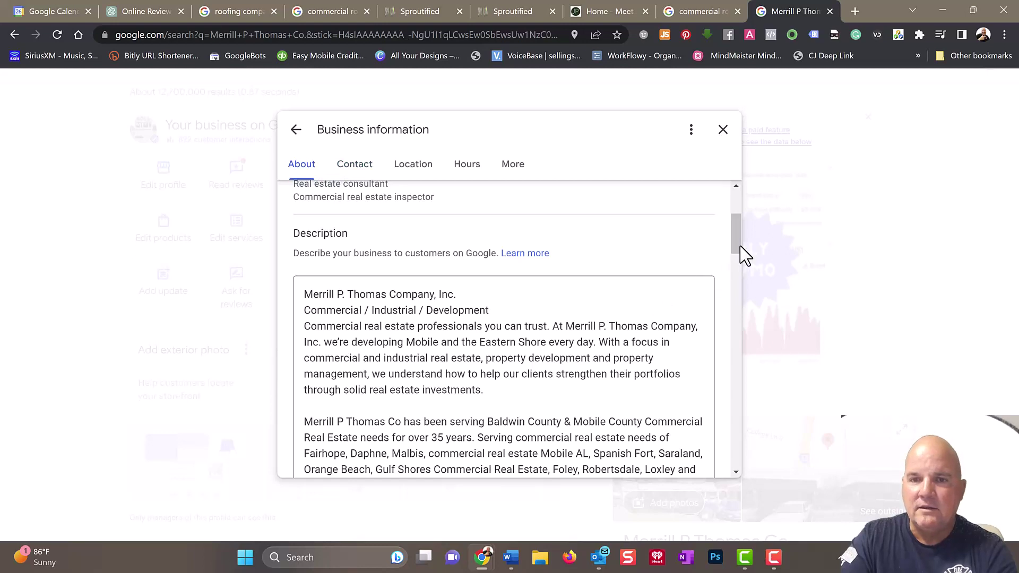
drag(733, 231, 738, 255)
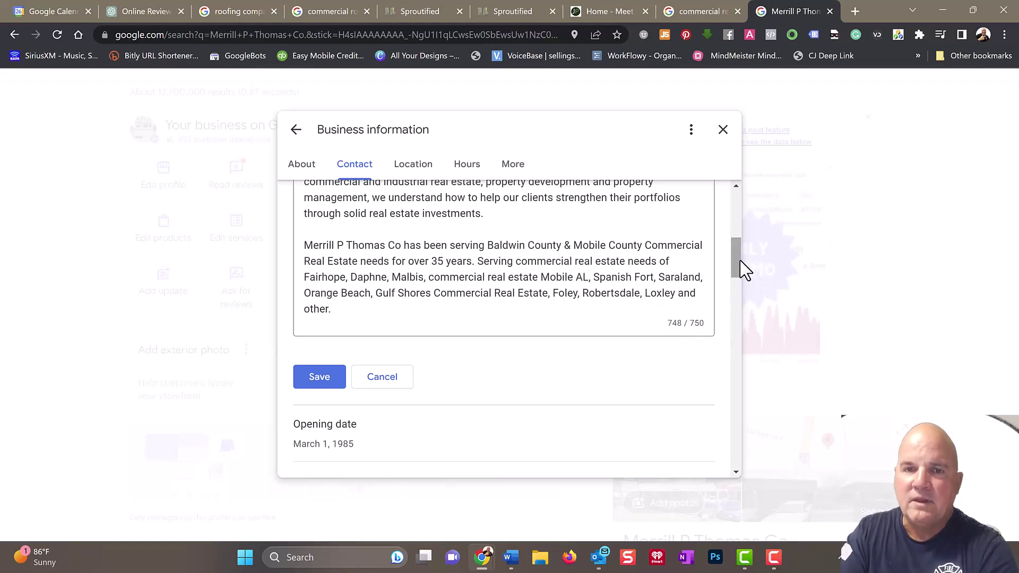
scroll(745, 265, up, 3)
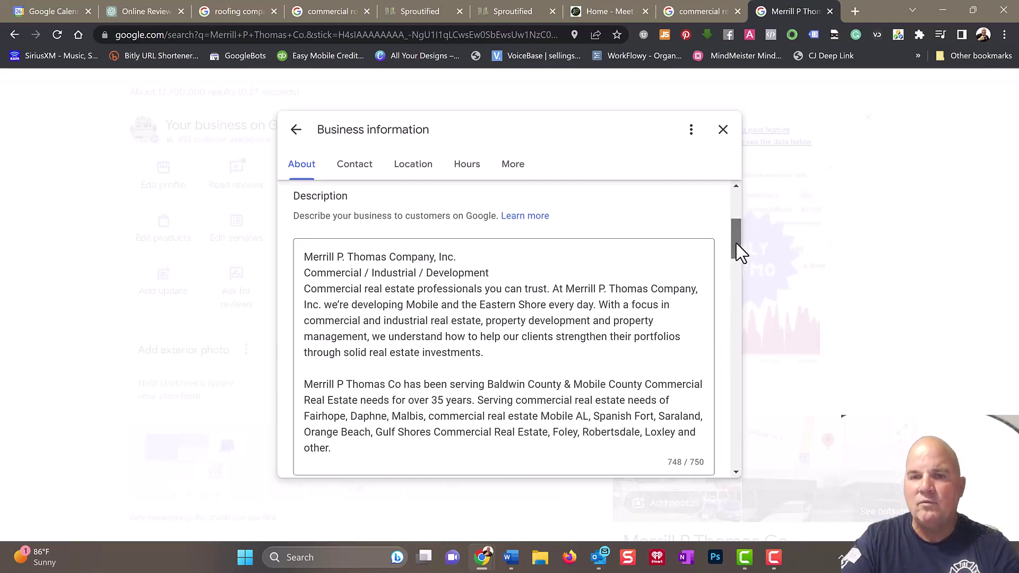
scroll(734, 252, up, 2)
drag(738, 243, 742, 268)
click(722, 129)
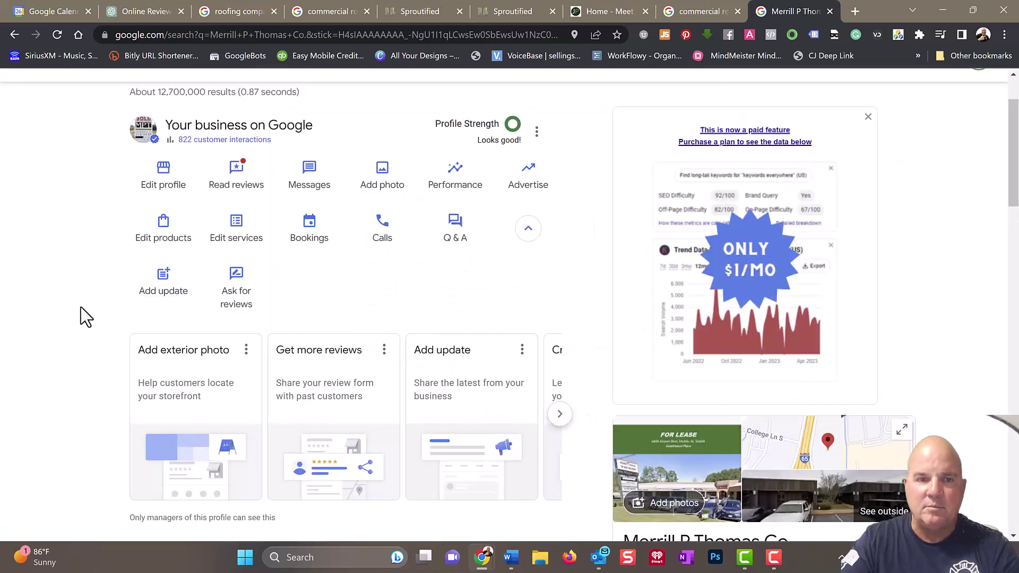
- Scroll through the Merrill P Thomas Co. results and back up to the Your business on Google panel
scroll(87, 318, down, 7)
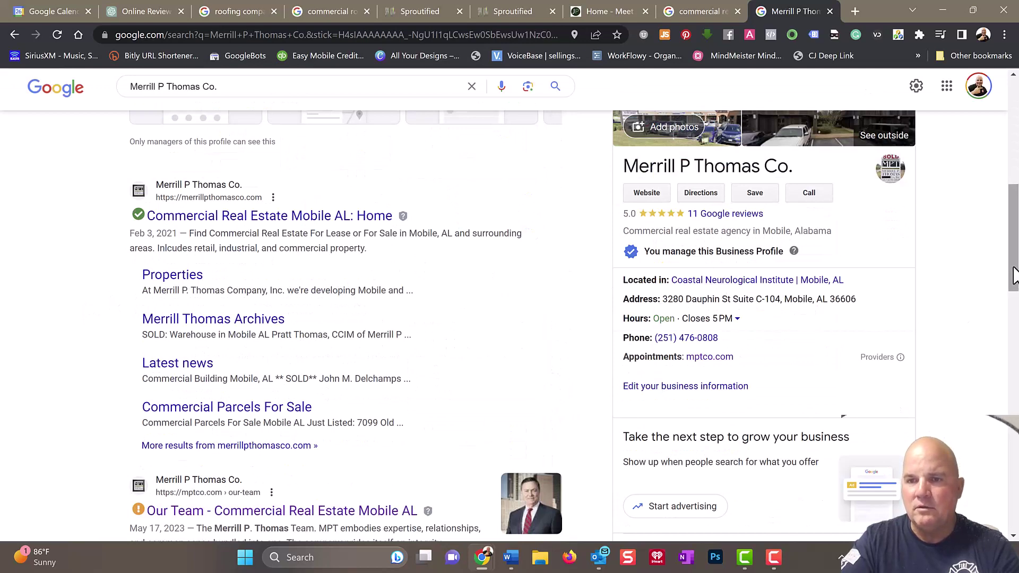
scroll(1014, 275, up, 1)
drag(1013, 275, 1013, 440)
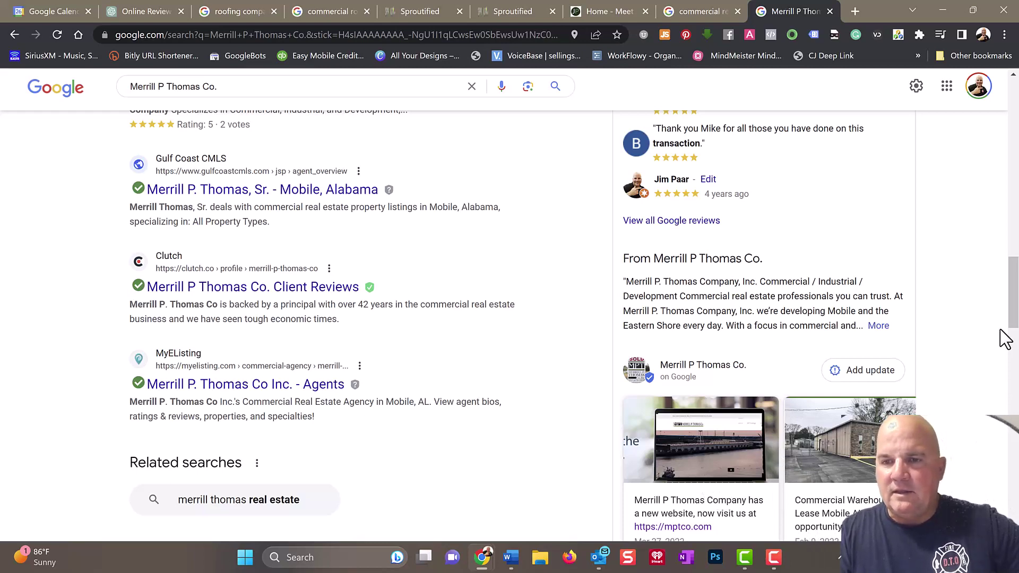
scroll(1010, 297, down, 1)
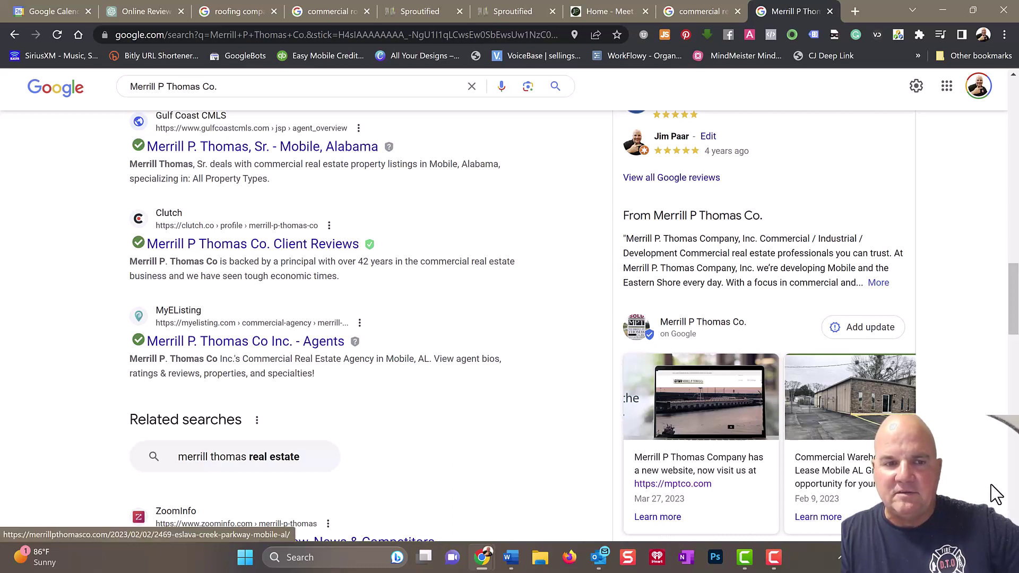
drag(1011, 323, 1013, 206)
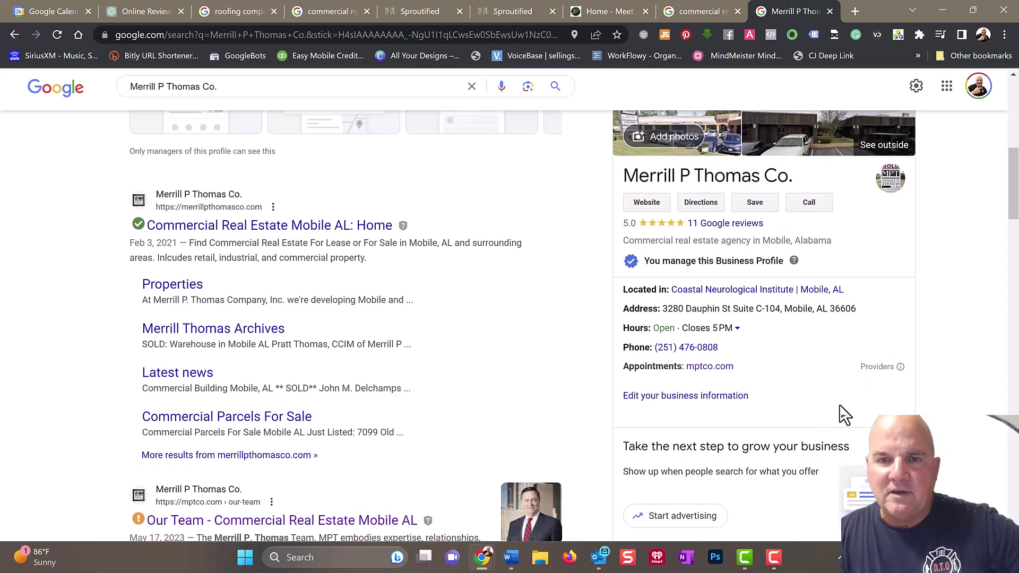
scroll(488, 336, up, 7)
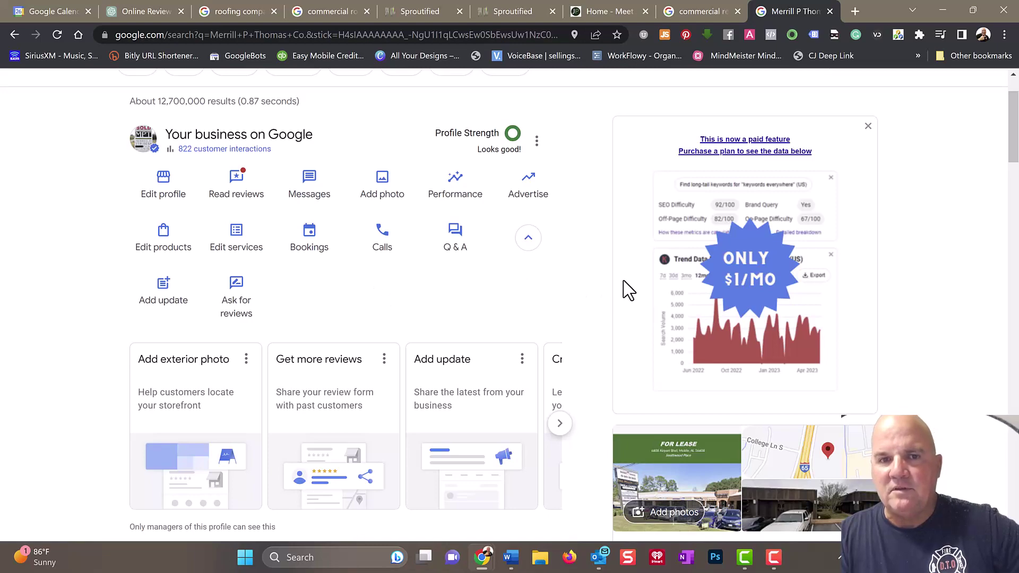
drag(1010, 149, 1015, 324)
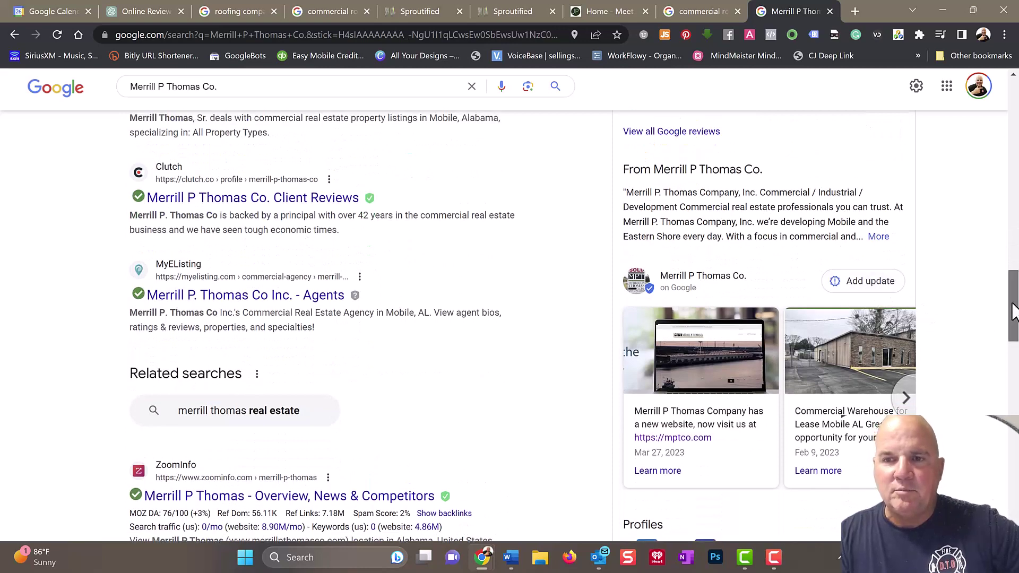
drag(1014, 311, 1016, 306)
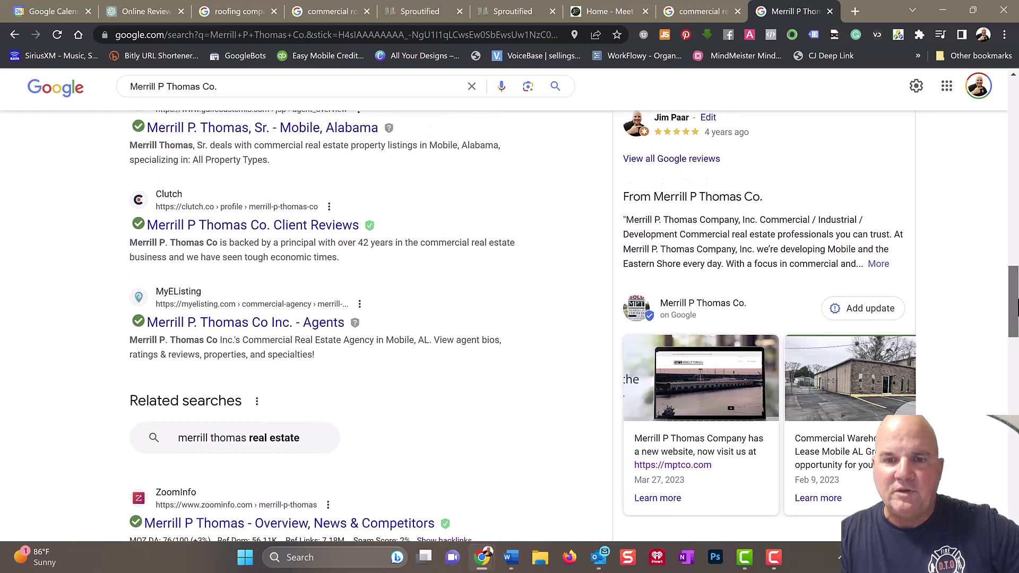
scroll(1017, 307, down, 2)
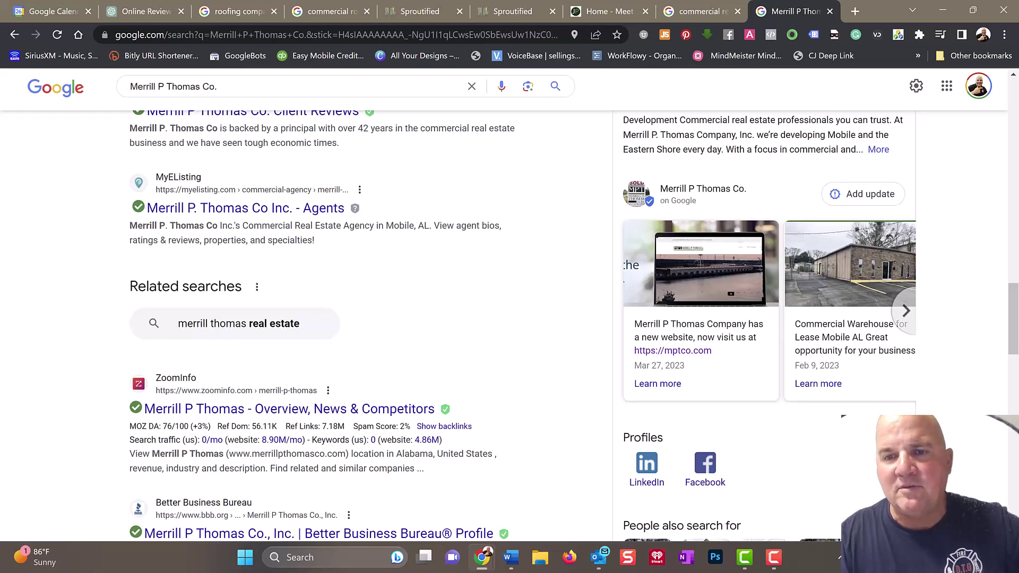
drag(1012, 337, 1005, 162)
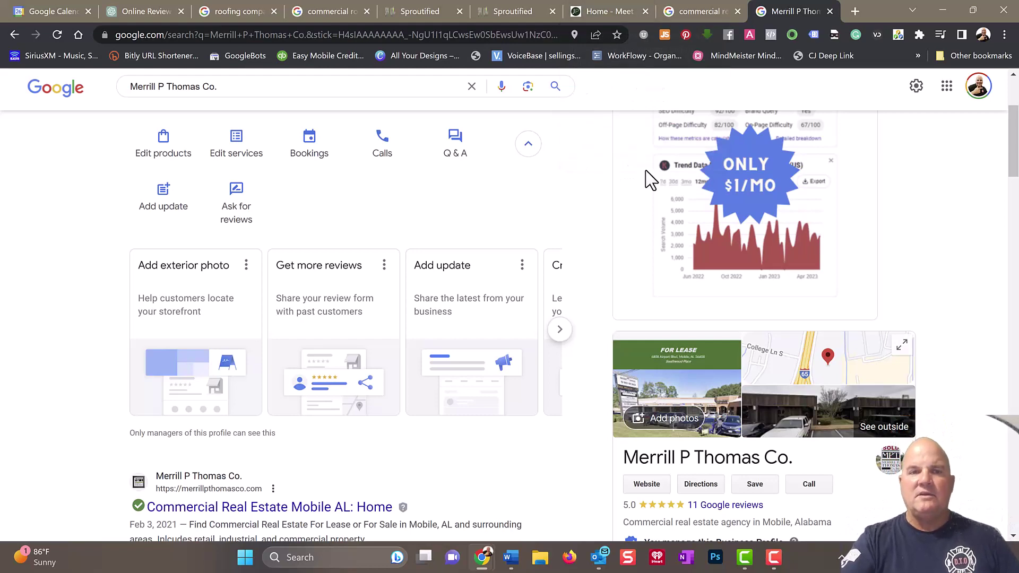
scroll(955, 244, up, 3)
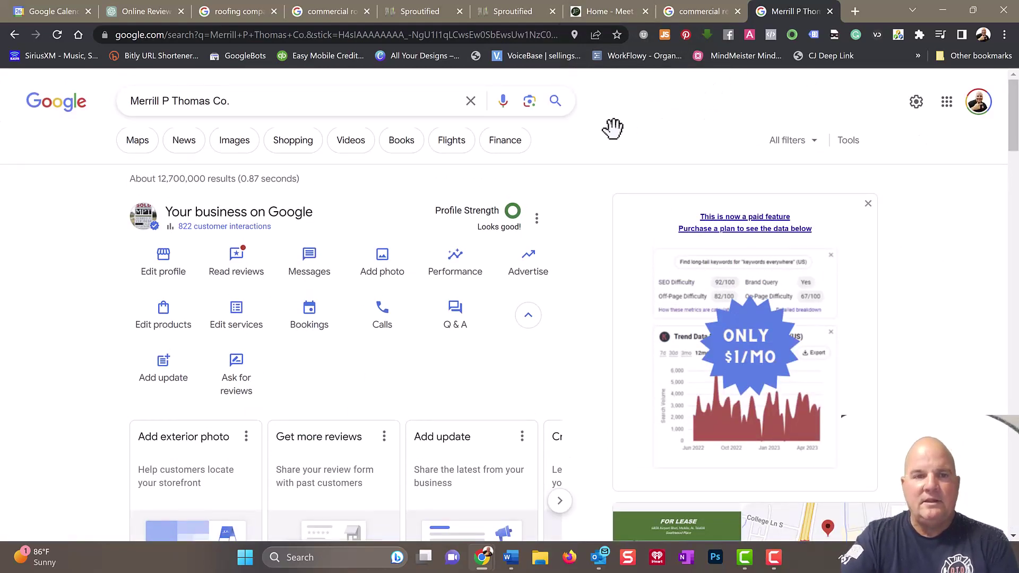
- Return to the Sproutified tab and close the Review Request step's side panel
click(403, 12)
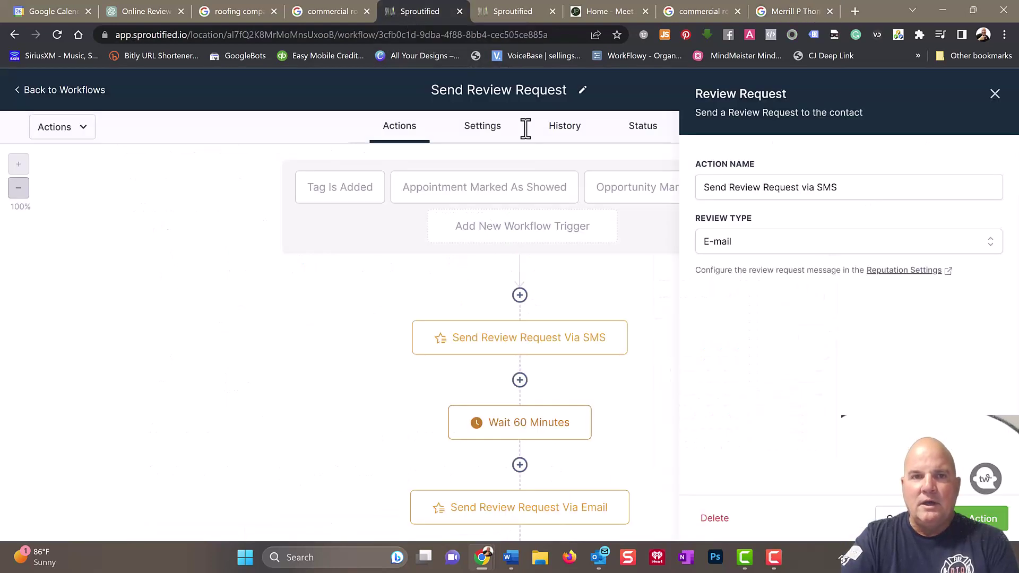
click(994, 94)
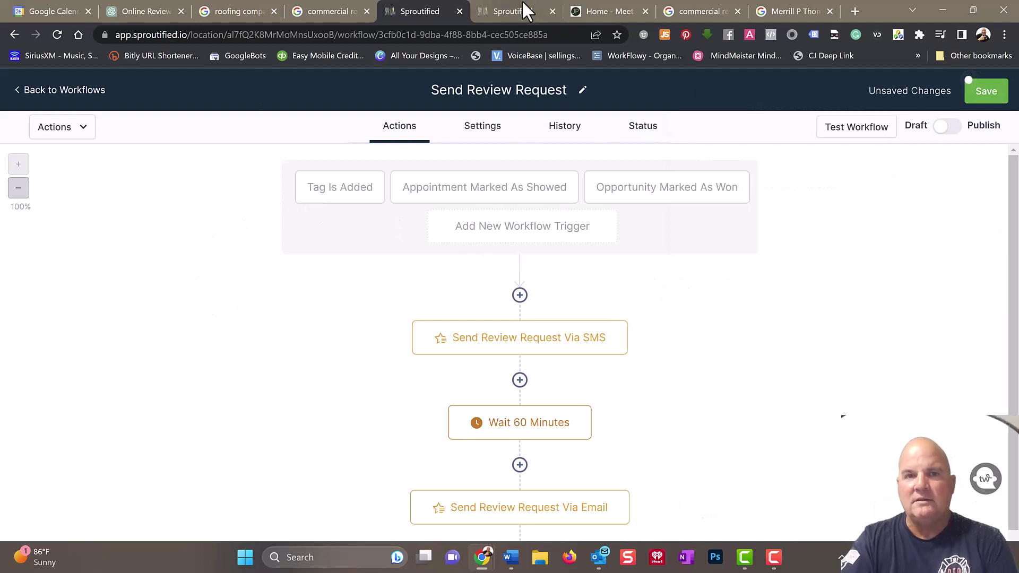
mouse_move(534, 14)
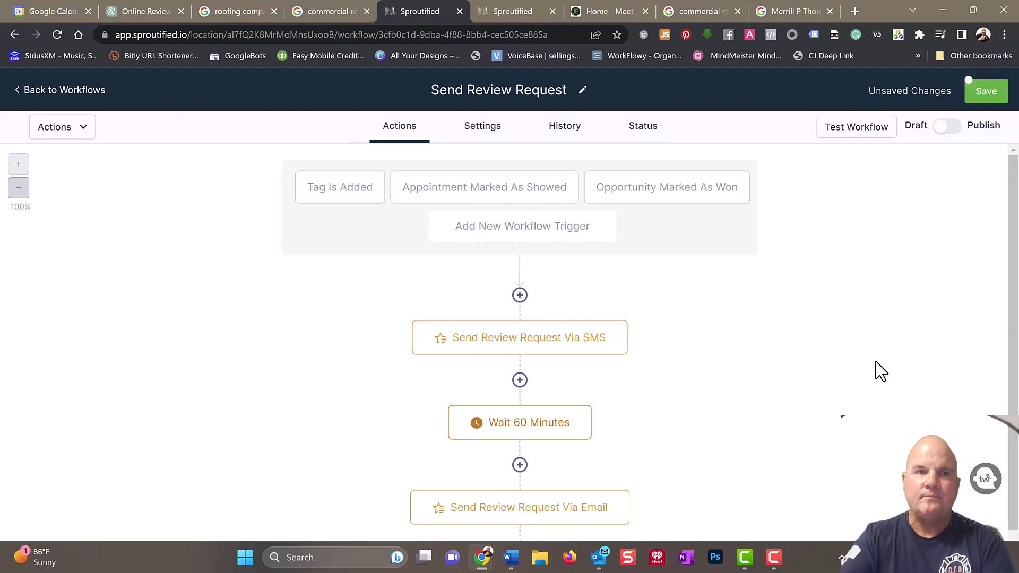
- Switch to the 'roofing companies franklin tn' search and open More businesses to list all local roofers
click(329, 13)
scroll(91, 356, down, 6)
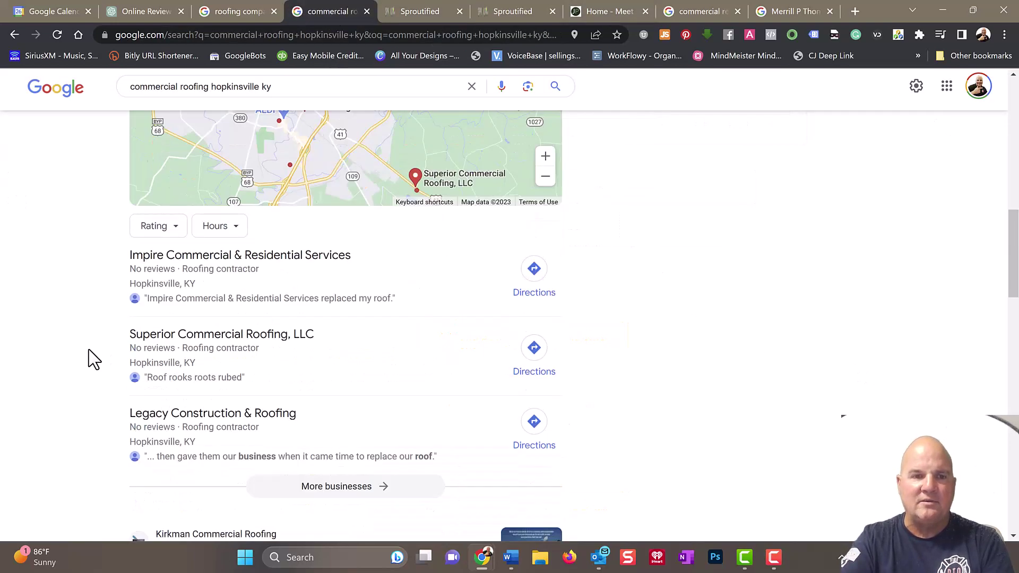
scroll(110, 348, down, 6)
scroll(126, 336, up, 7)
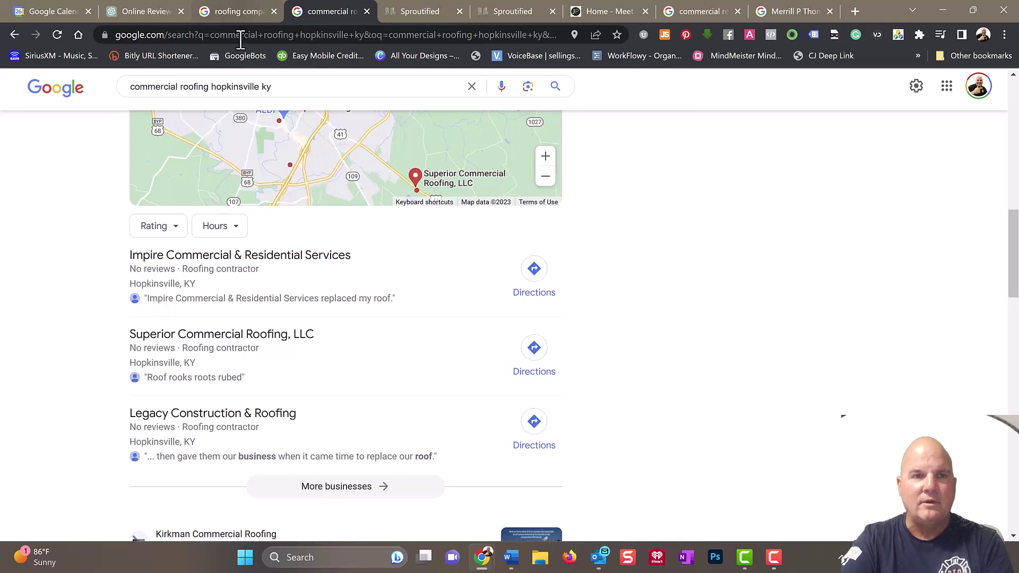
click(239, 12)
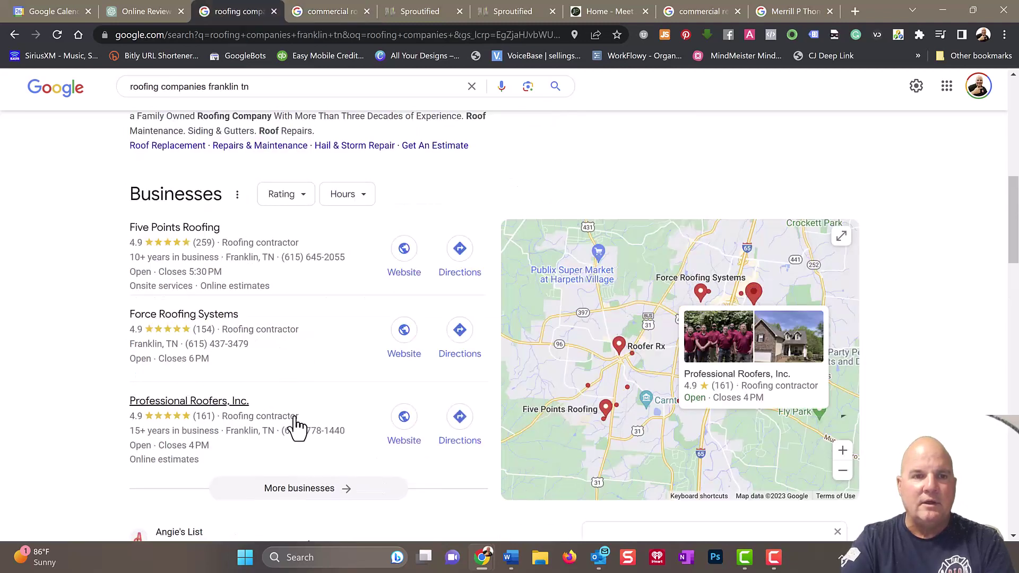
click(313, 493)
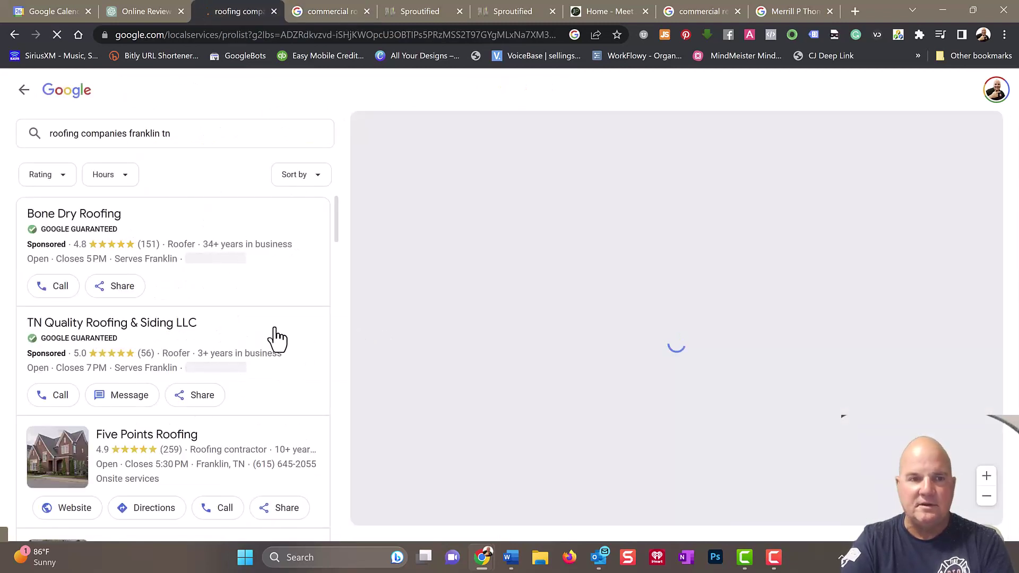
scroll(277, 339, down, 20)
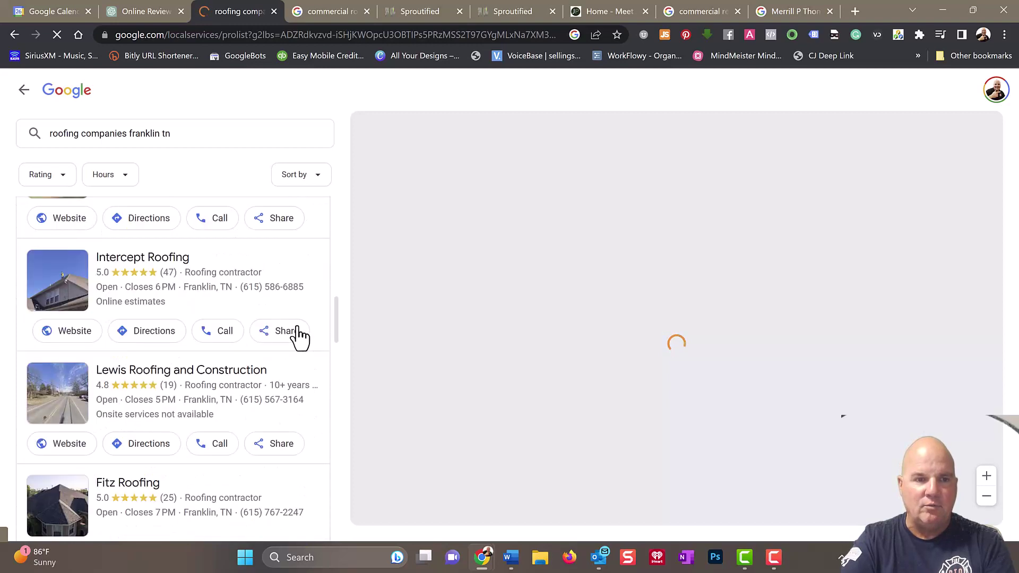
scroll(300, 339, down, 8)
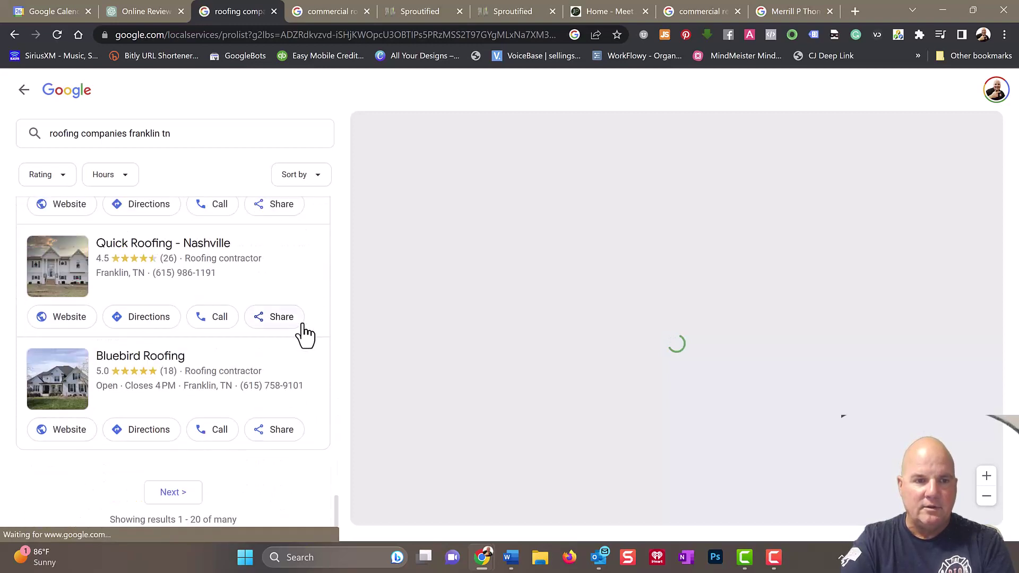
- Load results 21–40 of the Franklin roofing listings and scan Brentwood Roofing and The Roof Guy
click(174, 496)
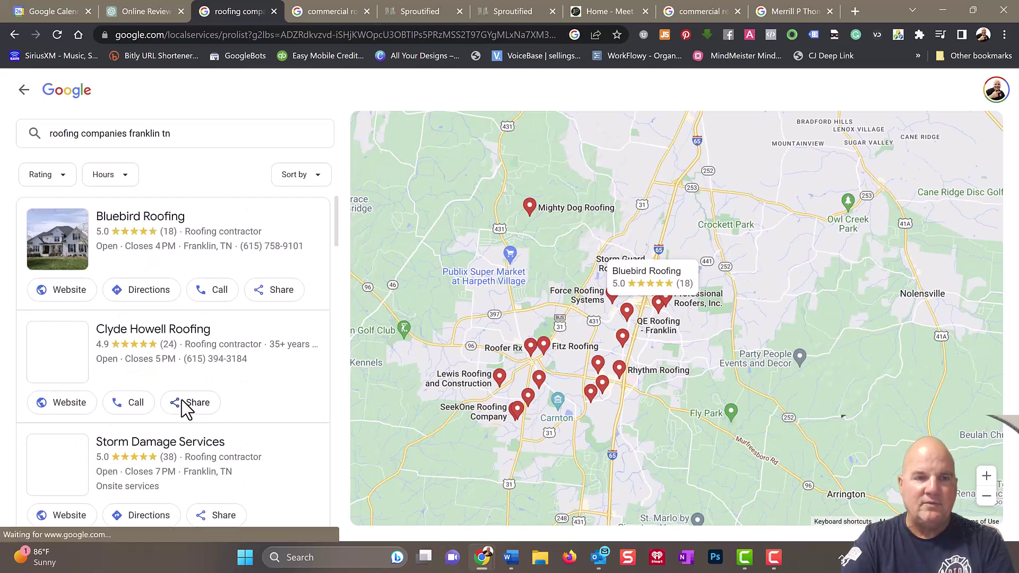
scroll(193, 411, down, 7)
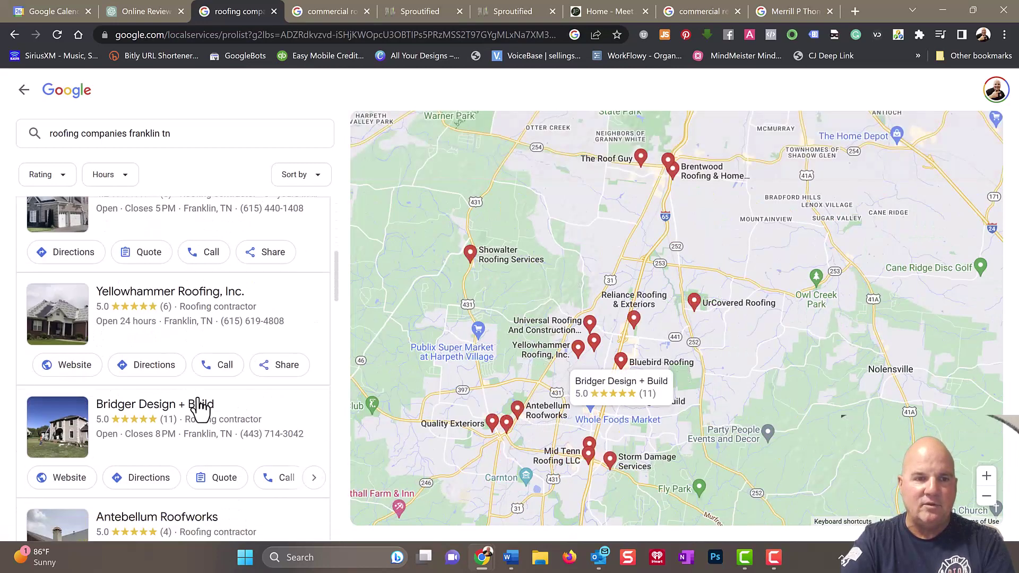
scroll(204, 408, down, 5)
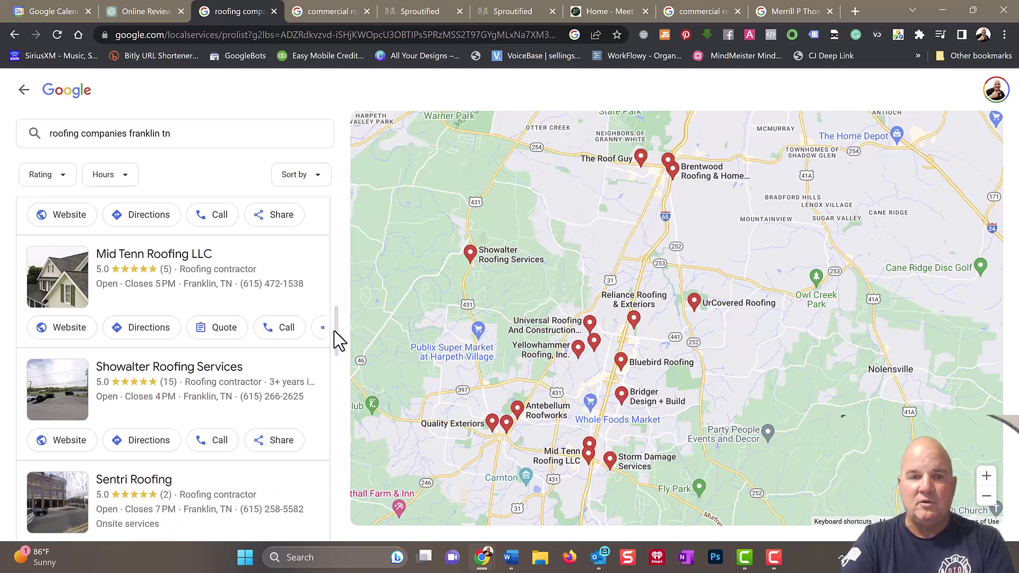
drag(337, 343, 335, 371)
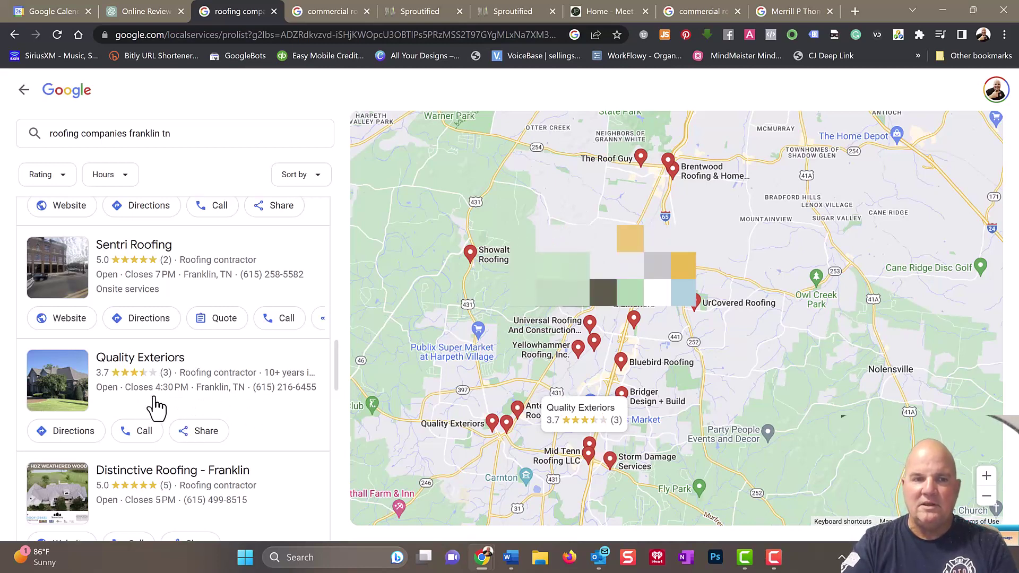
scroll(268, 416, down, 5)
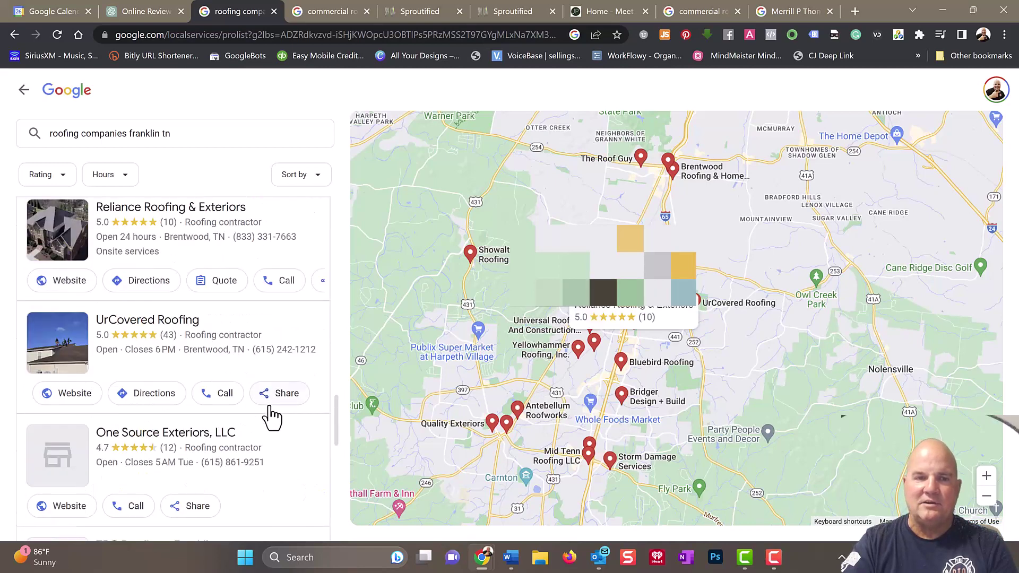
scroll(276, 449, down, 7)
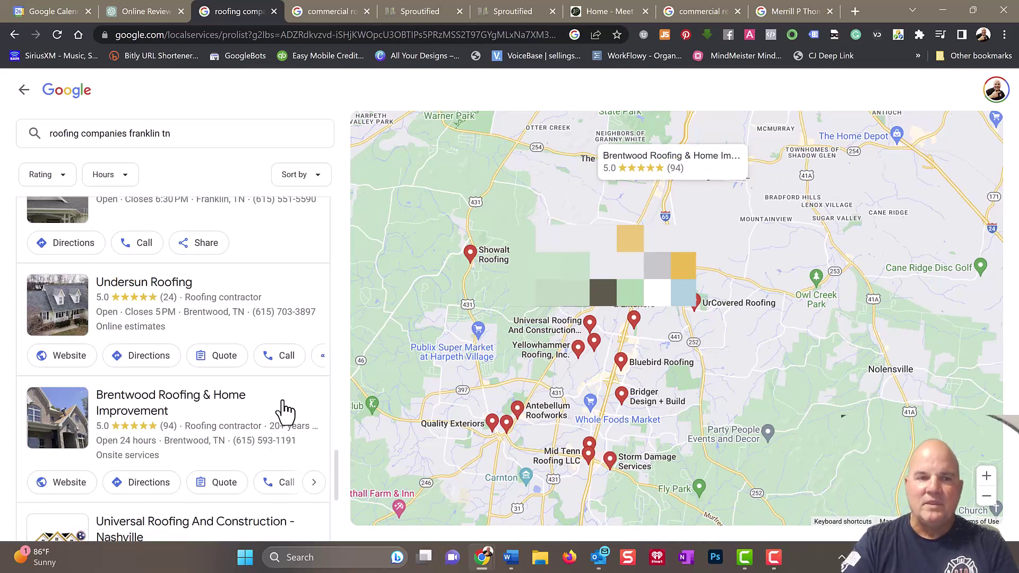
scroll(284, 408, down, 5)
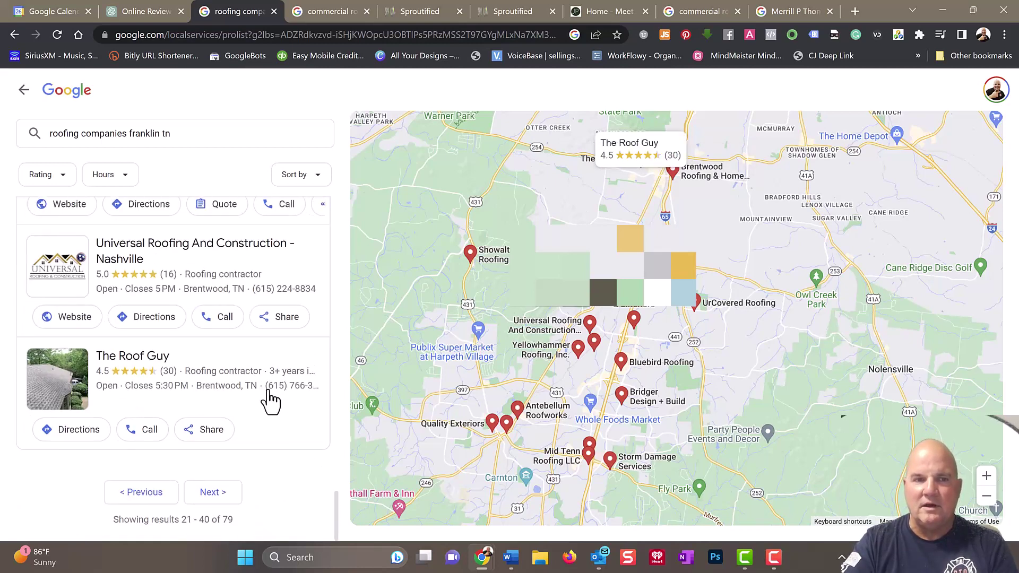
scroll(269, 406, up, 15)
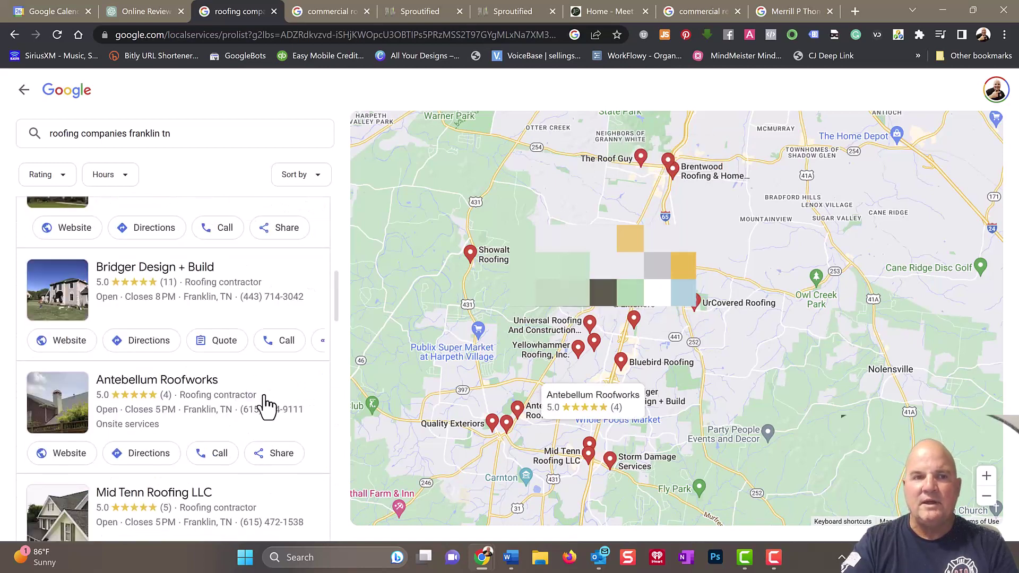